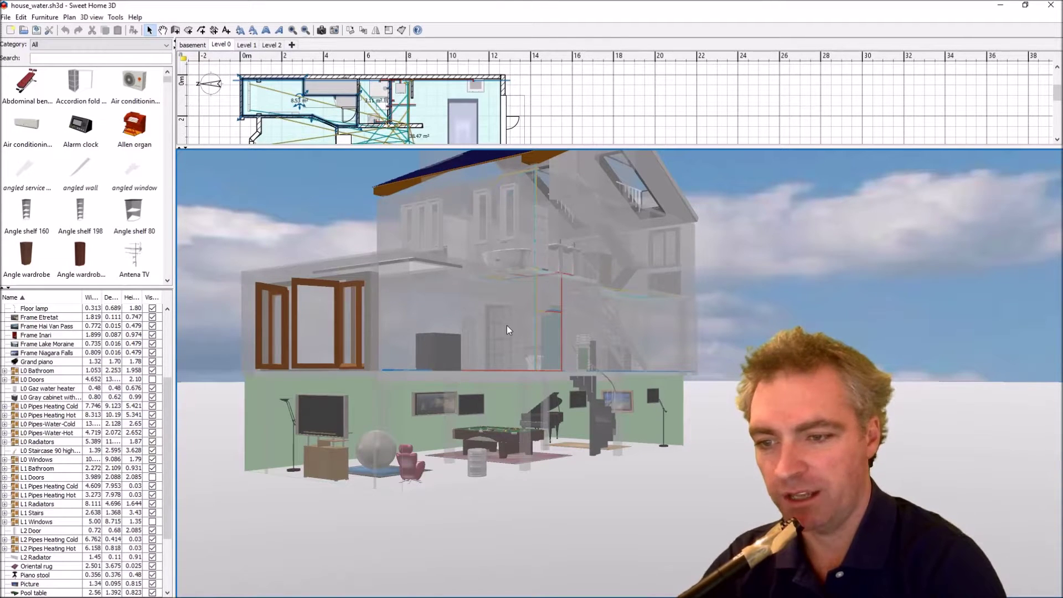
Enlarge the plan area and switch to the furnished basement level
left_click_drag(507, 330, 521, 318)
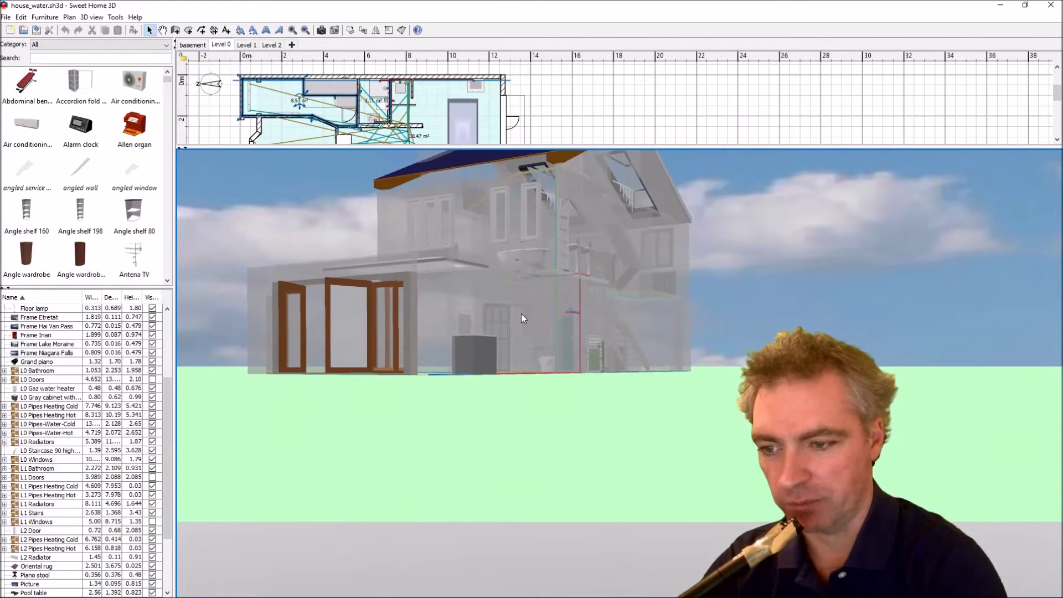
mouse_move(523, 309)
left_mouse_down()
mouse_move(470, 341)
mouse_move(512, 345)
mouse_move(559, 324)
left_mouse_up()
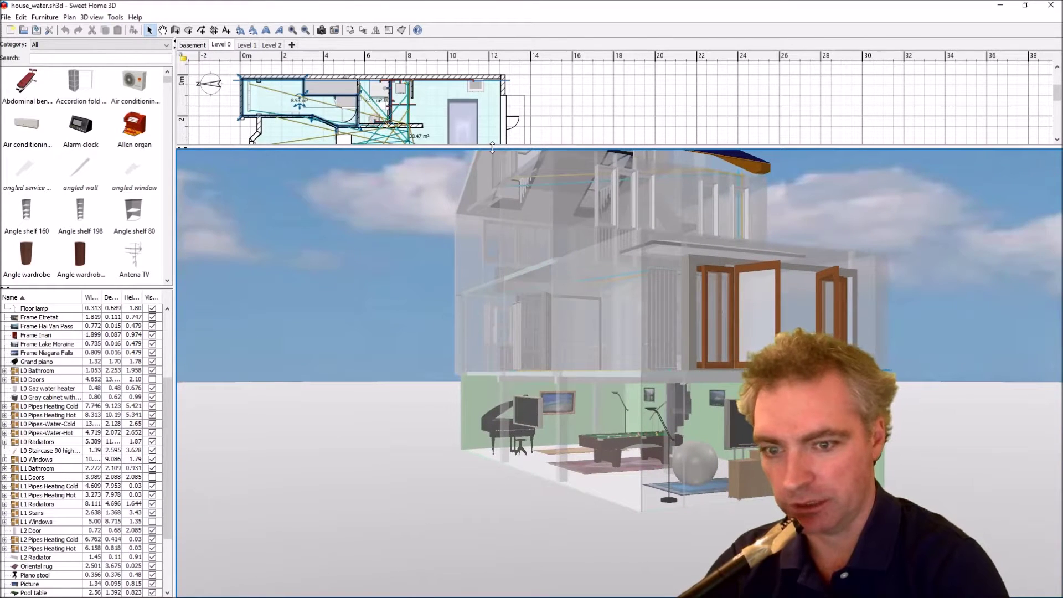
left_click_drag(492, 147, 424, 210)
left_click(196, 45)
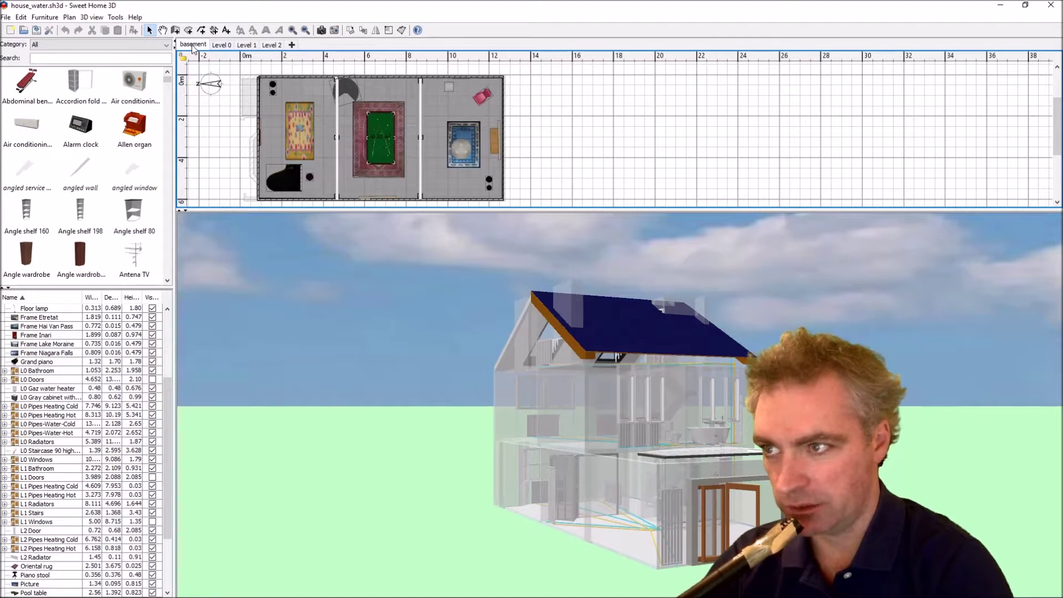
left_click(296, 88)
Add a level via Plan menu, renamed 'basement 2' at elevation -5.00 m
left_click_drag(640, 319, 681, 326)
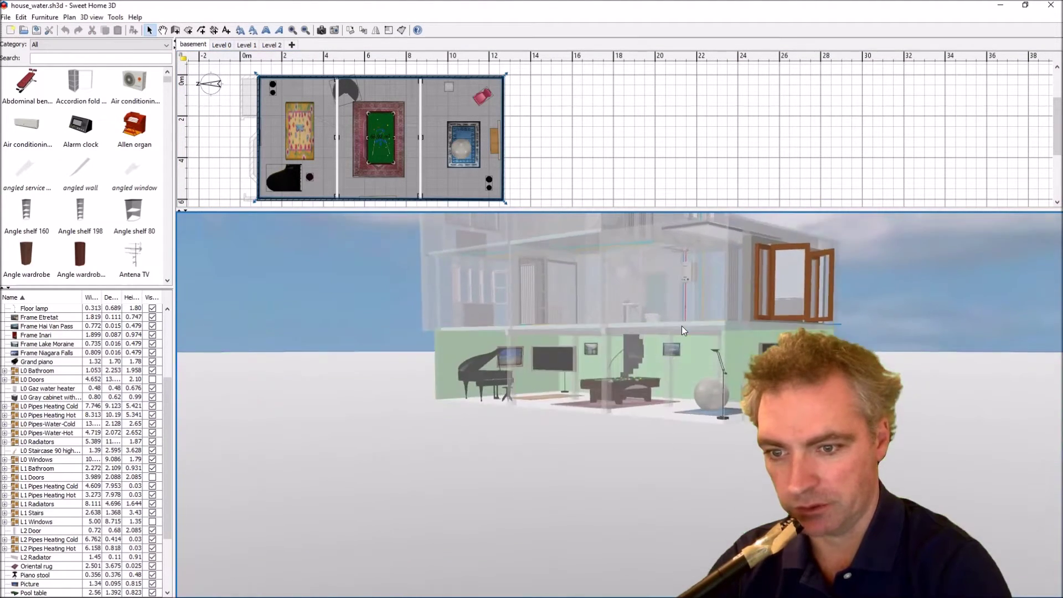
left_click(69, 18)
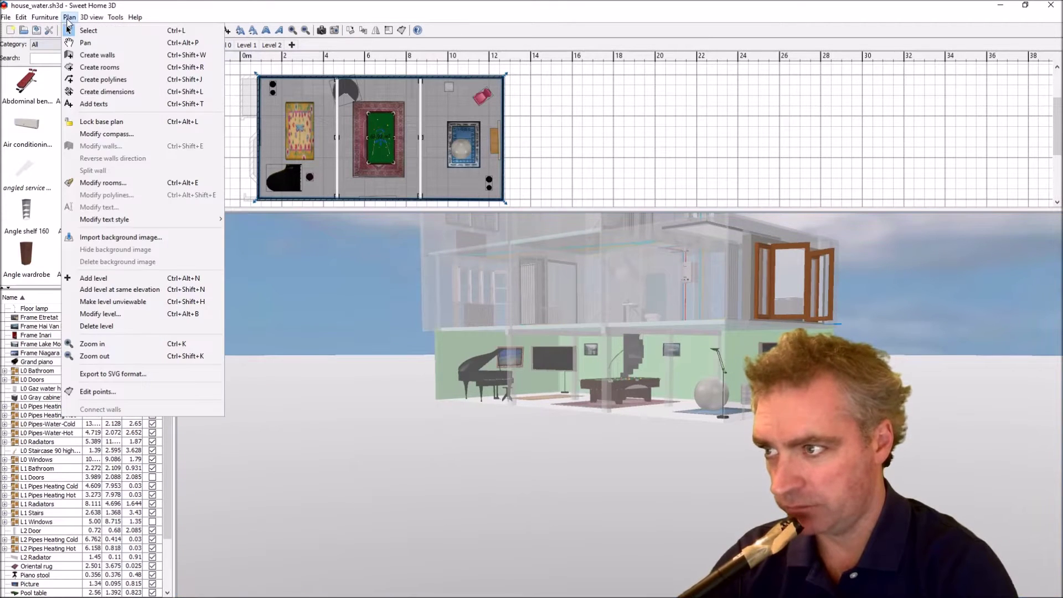
left_click(111, 291)
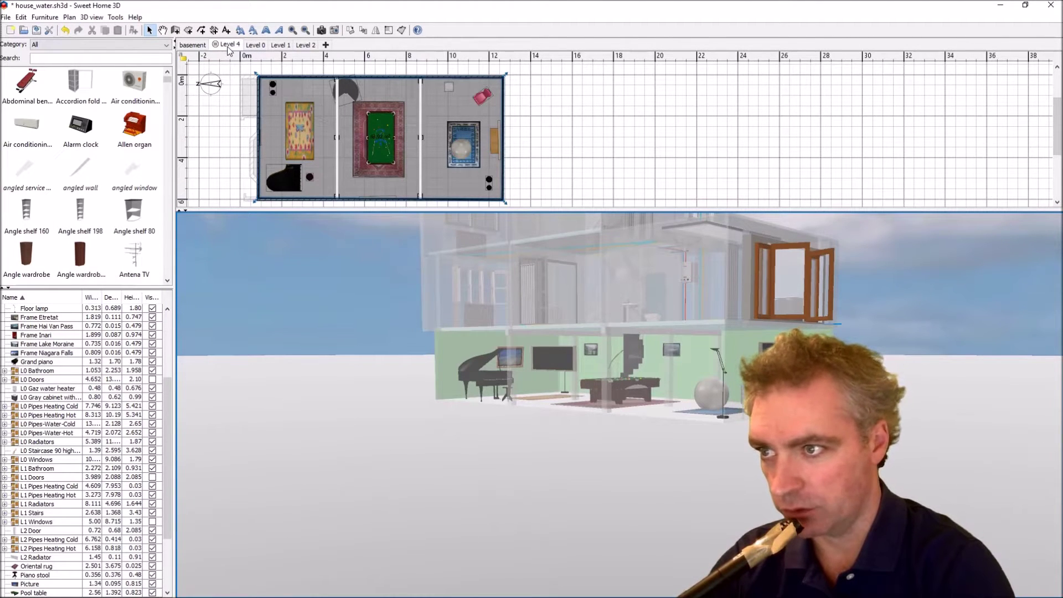
double_click(228, 46)
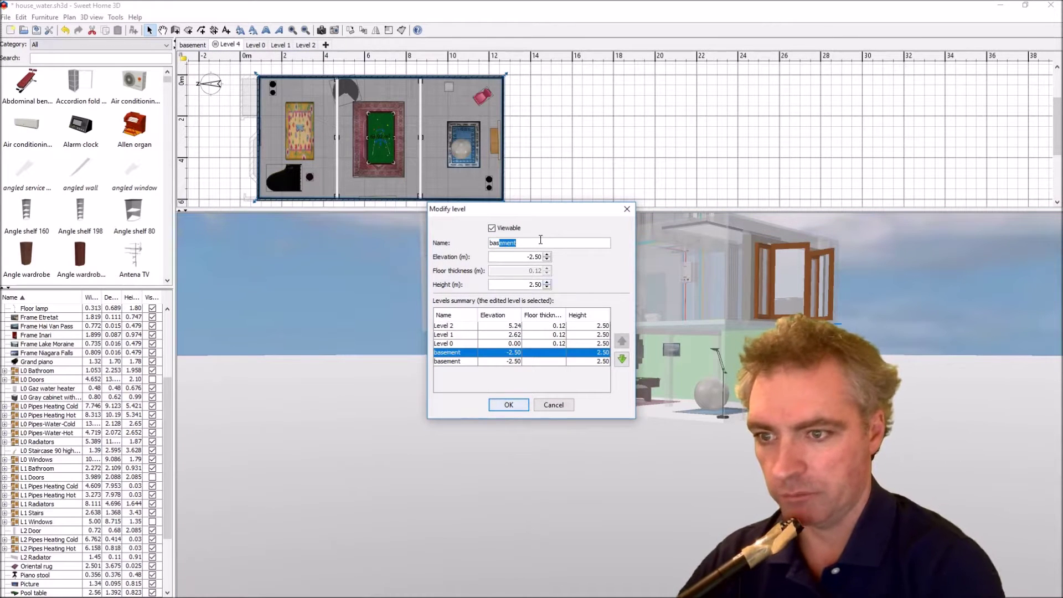
type("basement")
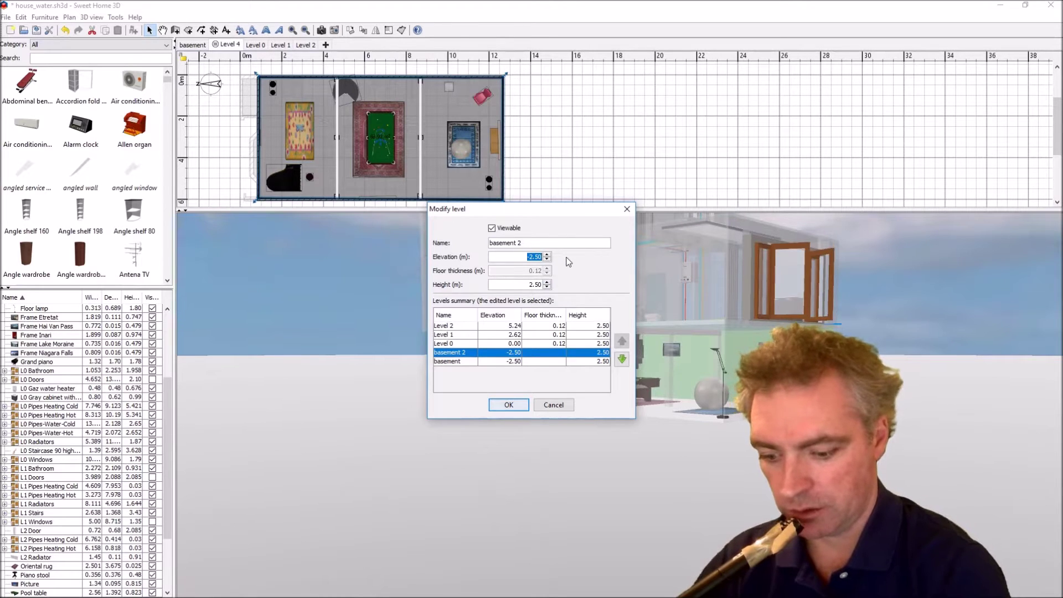
type("-5.")
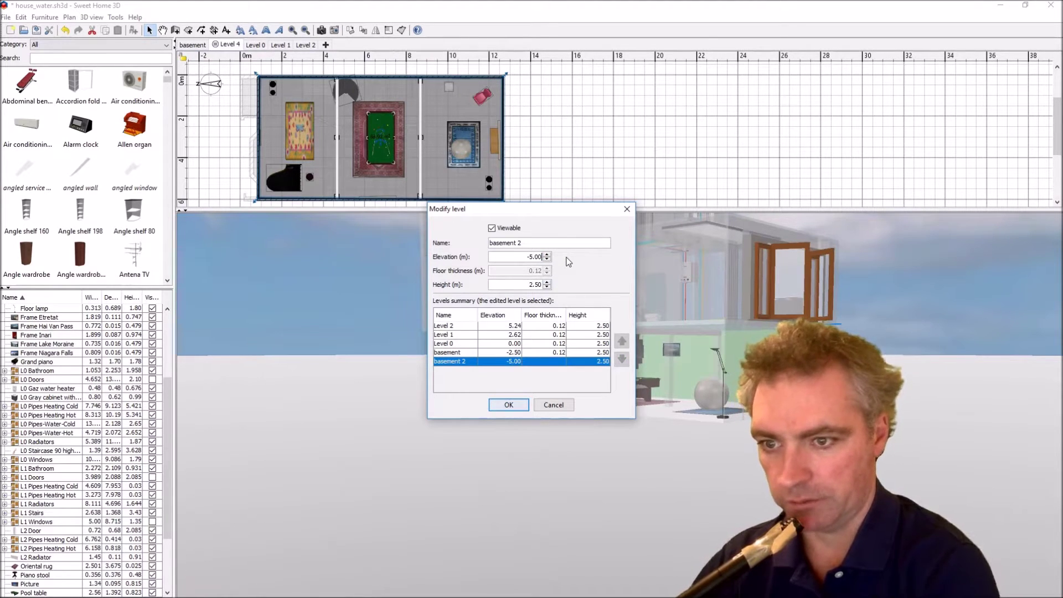
left_click(510, 405)
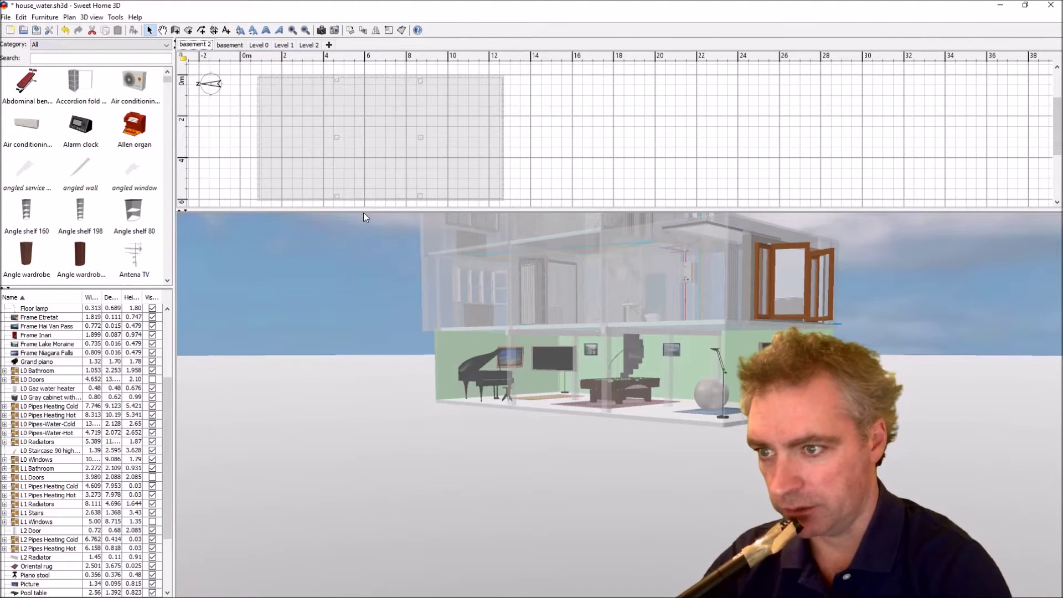
Draw four walls around basement 2 tracing the rectangular outline of the basement above
left_click_drag(364, 211, 366, 339)
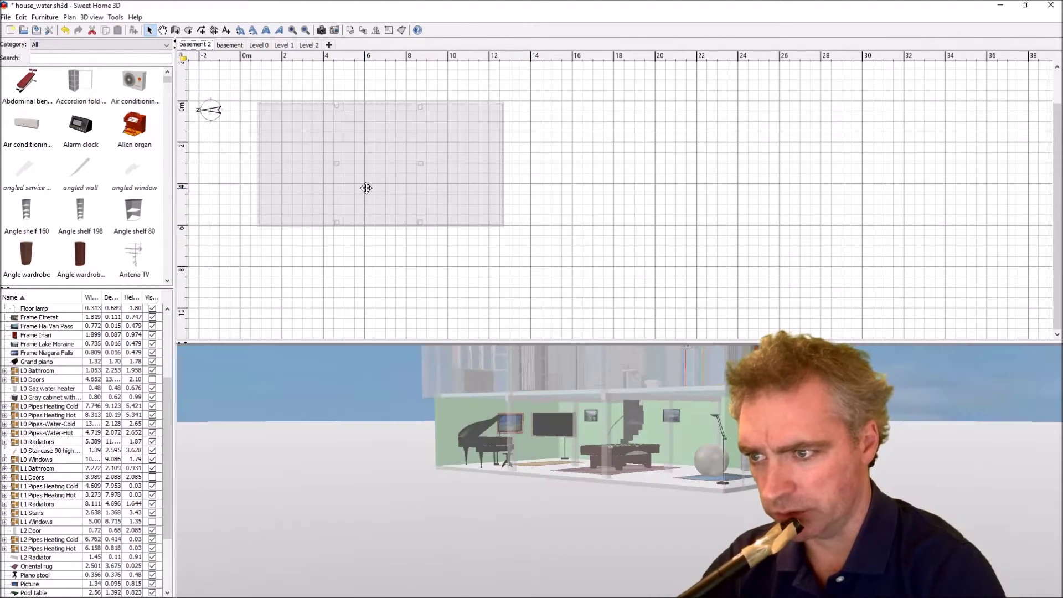
scroll(364, 184, "up", 1)
scroll(368, 195, "up", 1)
scroll(393, 206, "up", 1)
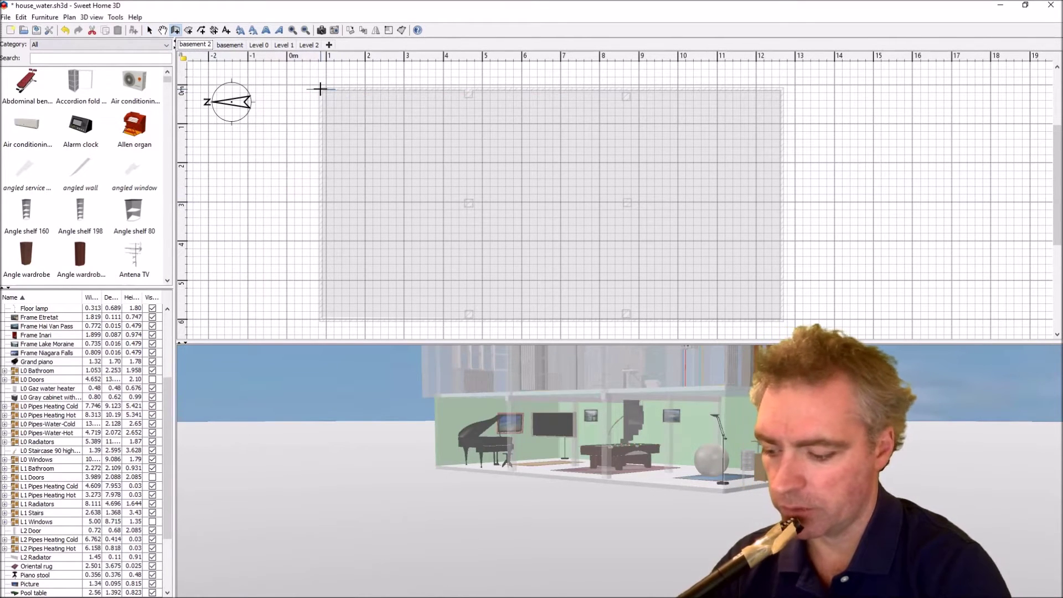
left_click(320, 88)
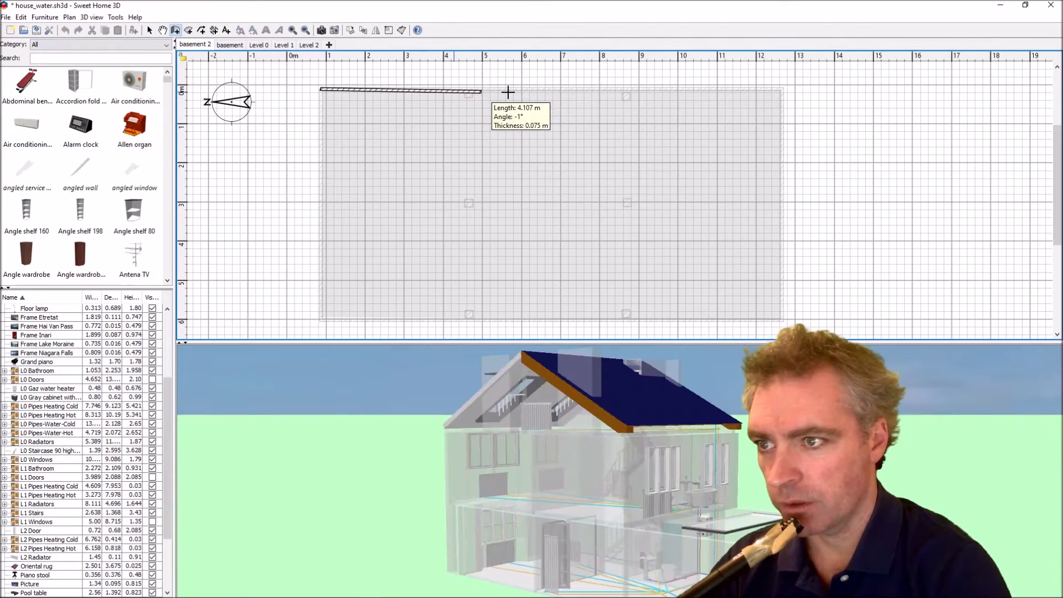
left_click(781, 90)
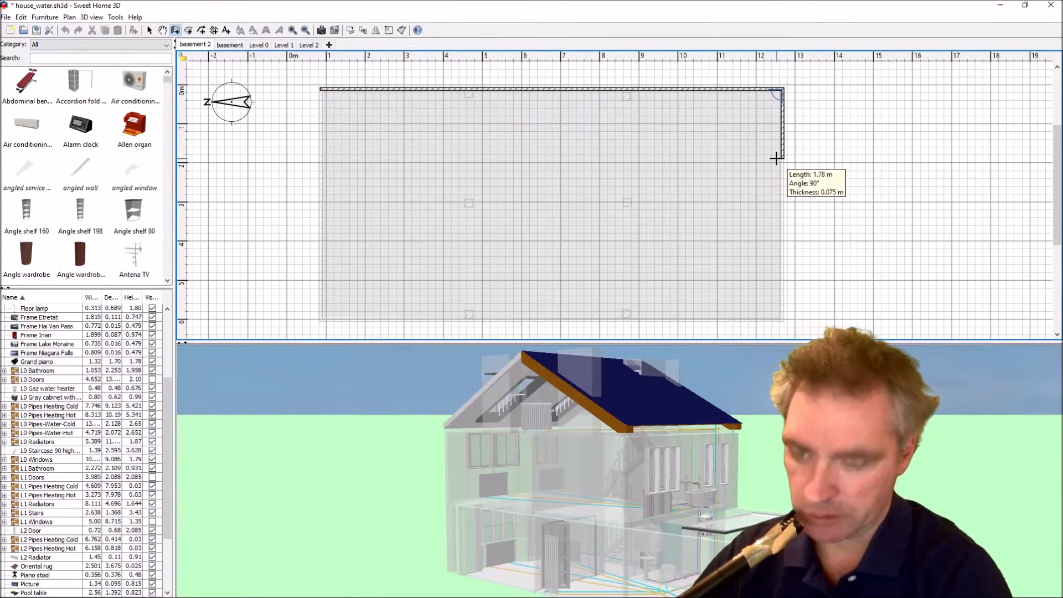
left_click(782, 319)
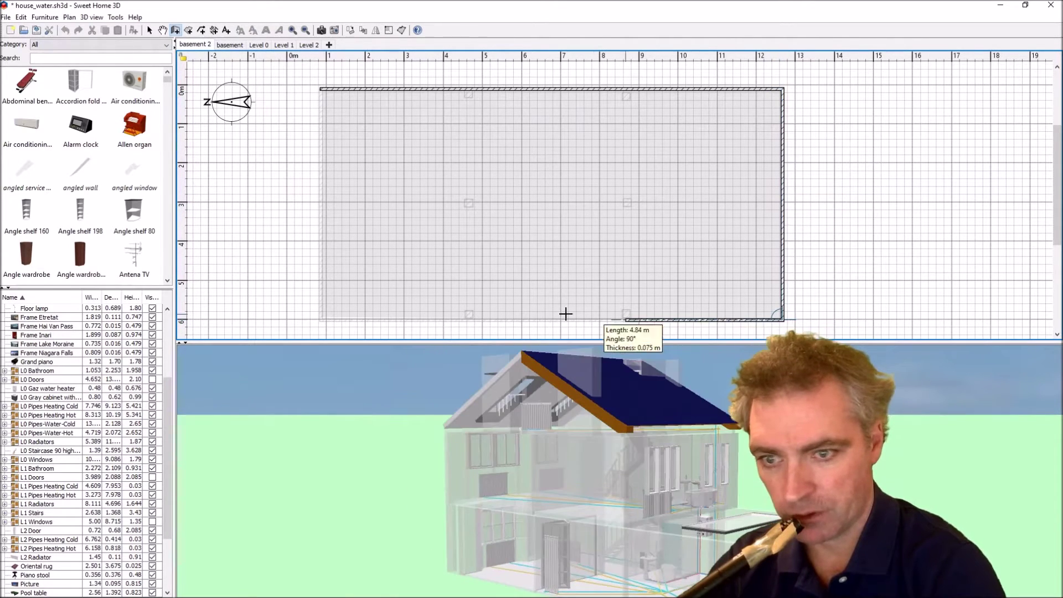
left_click(320, 318)
left_click(320, 88)
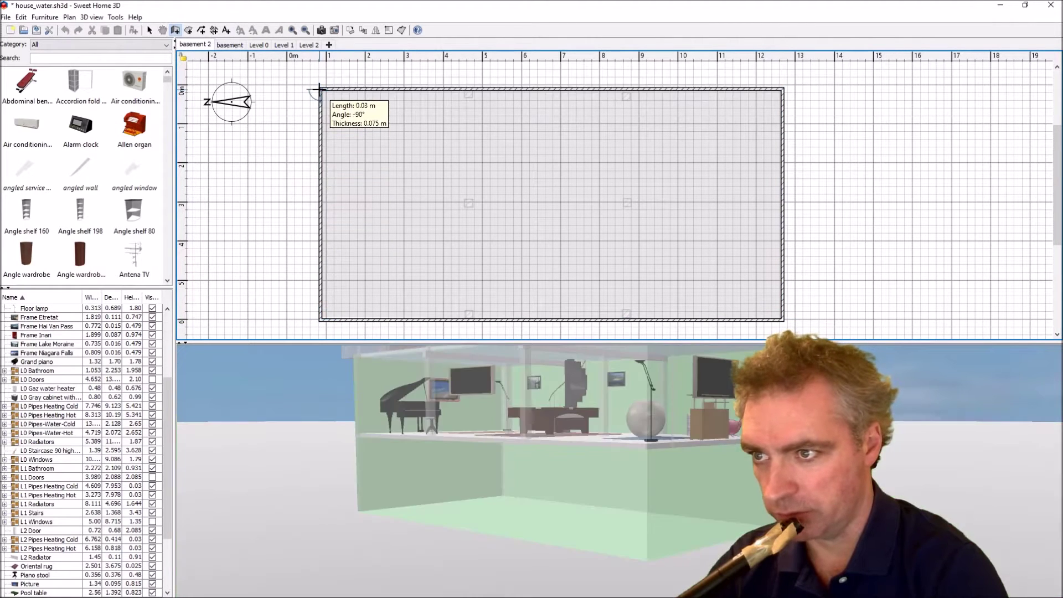
key("Escape")
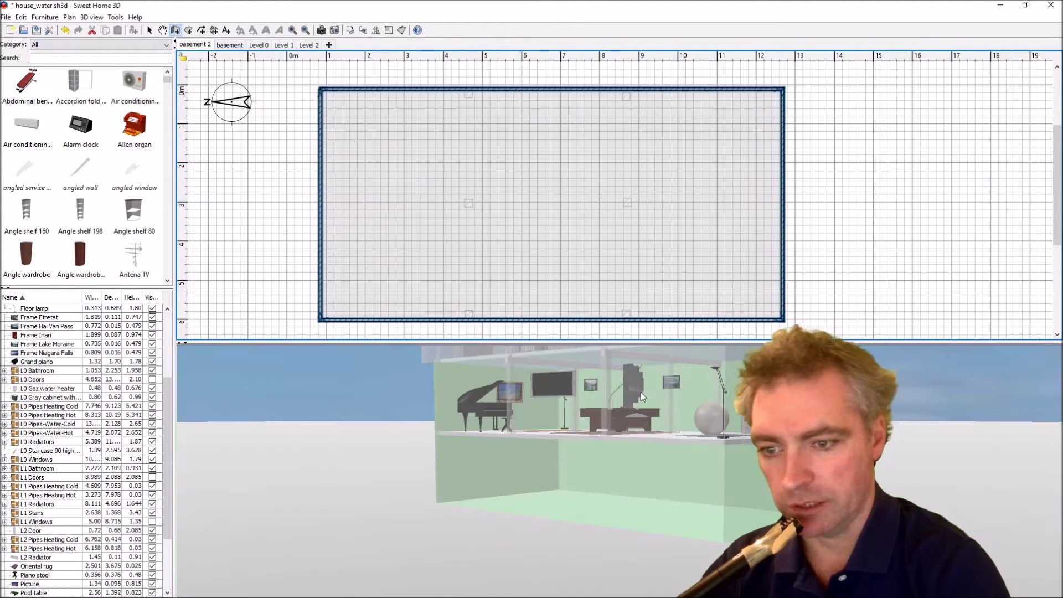
mouse_move(690, 478)
left_mouse_down()
mouse_move(629, 473)
mouse_move(703, 472)
left_mouse_up()
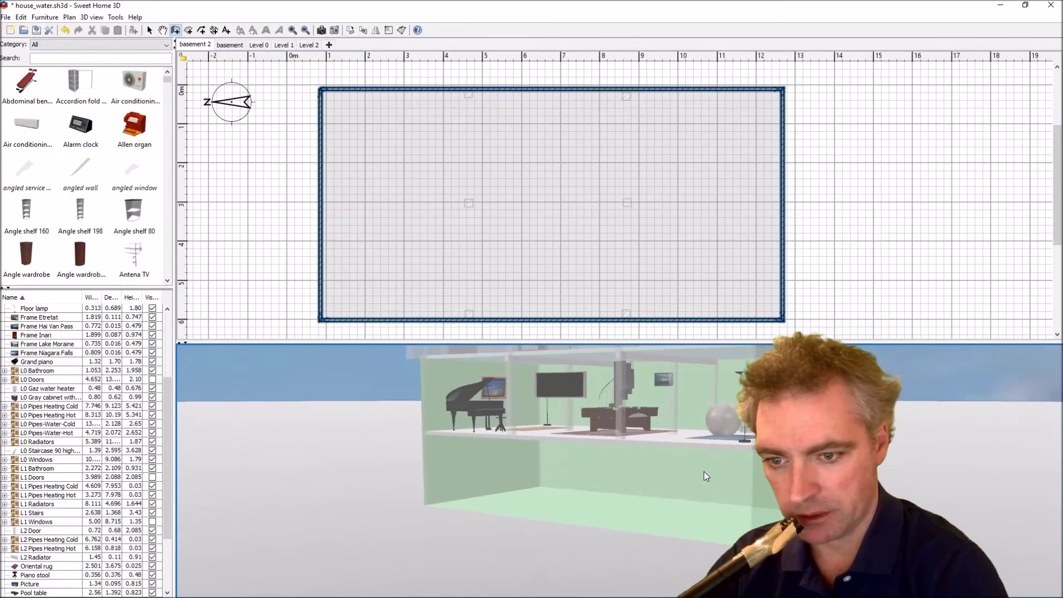
left_click(230, 45)
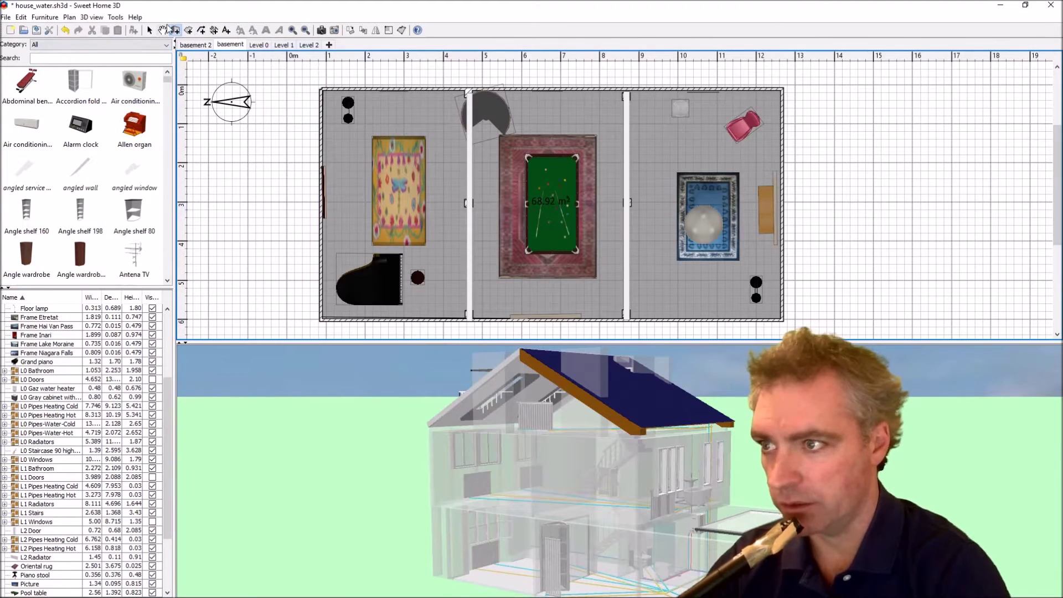
Copy the basement's spiral staircase and paste it onto basement 2 at the same position
left_click(149, 30)
left_click(494, 117)
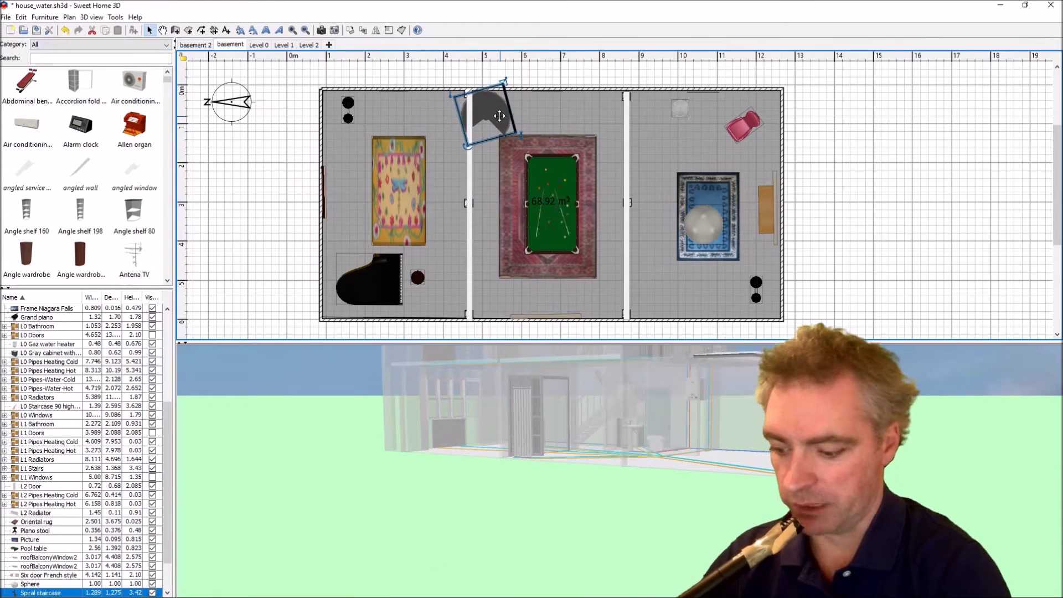
left_click(186, 43)
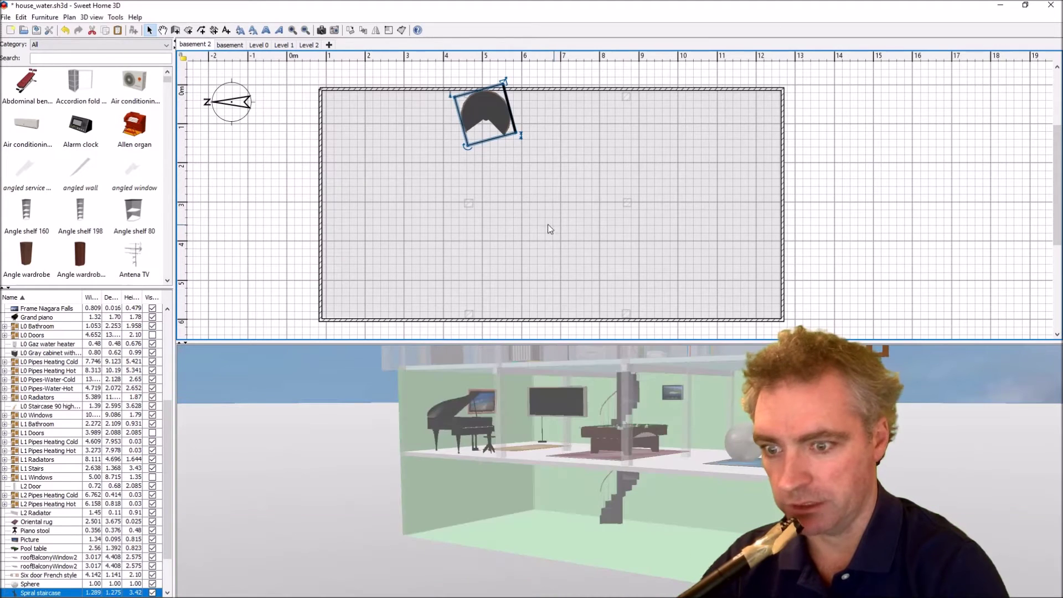
mouse_move(692, 440)
left_mouse_down()
mouse_move(598, 474)
mouse_move(552, 524)
mouse_move(620, 469)
mouse_move(622, 406)
mouse_move(607, 396)
left_mouse_up()
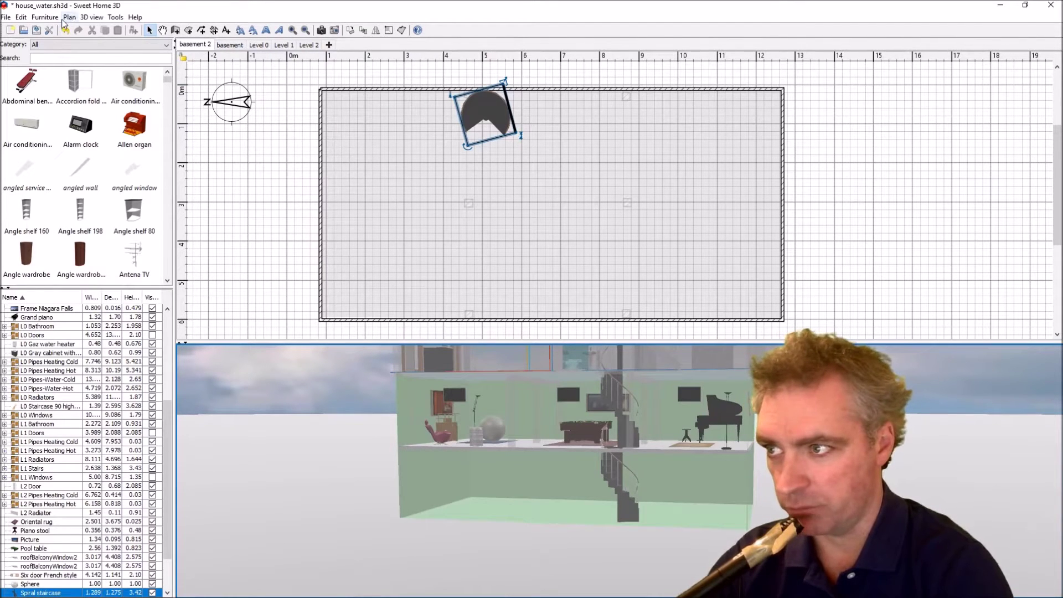
left_click(92, 16)
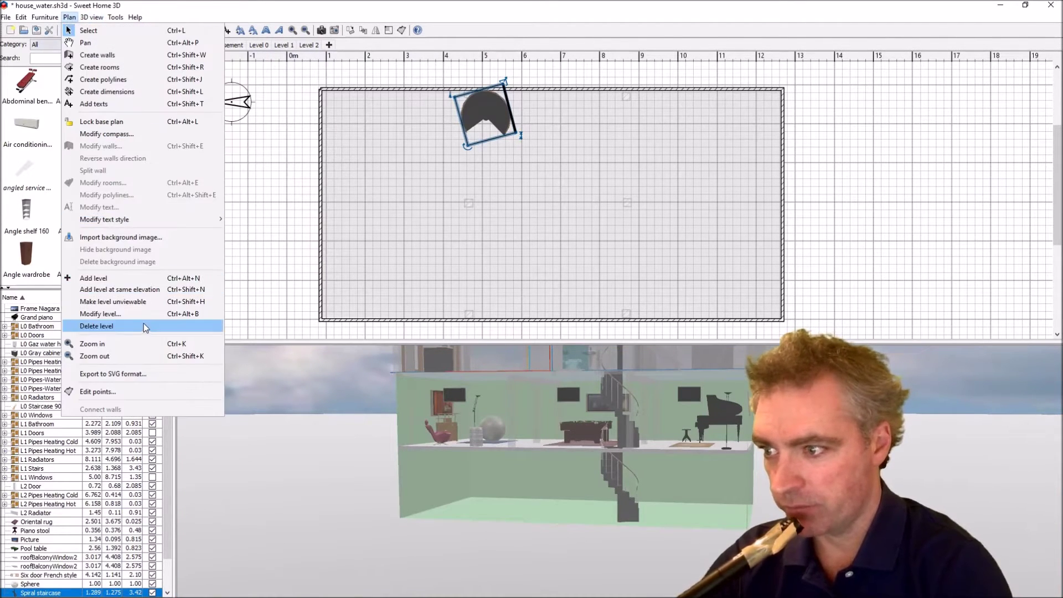
Add a level renamed 'basement 3' at elevation -7.50 m below basement 2
left_click(126, 290)
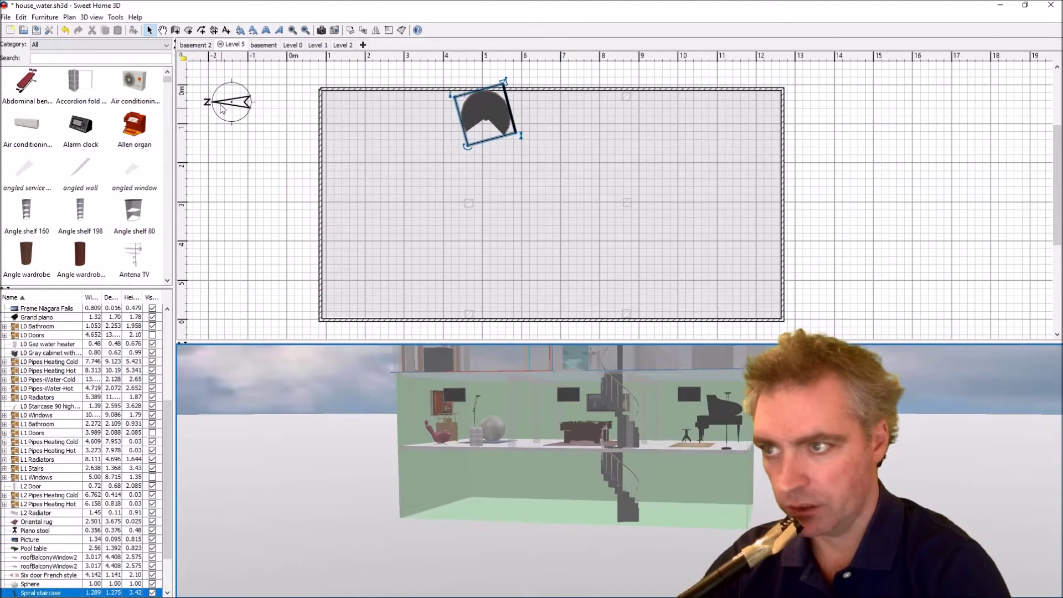
double_click(233, 46)
type("basement 3")
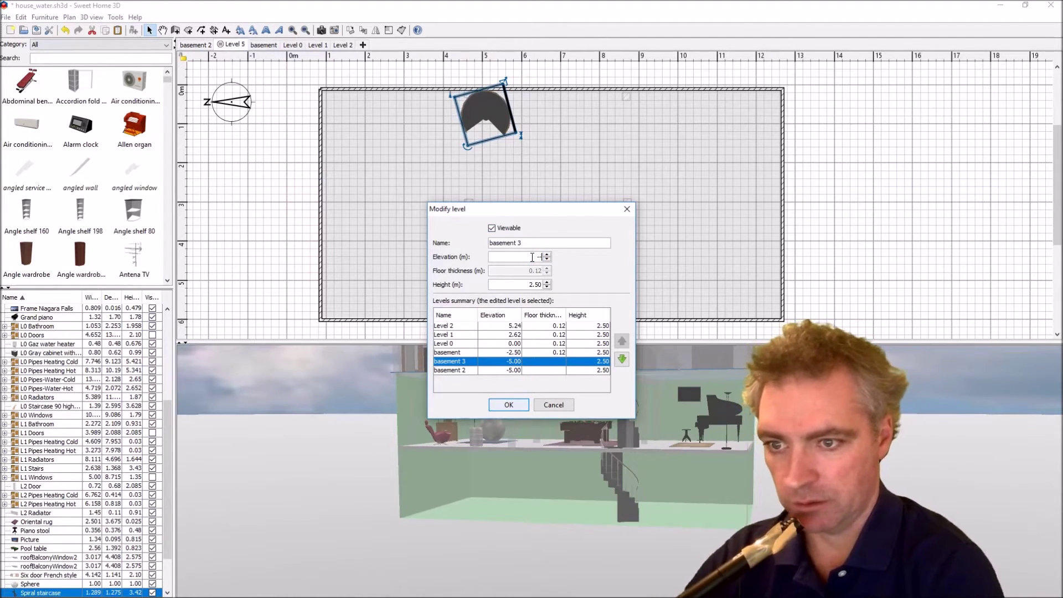
type("7.")
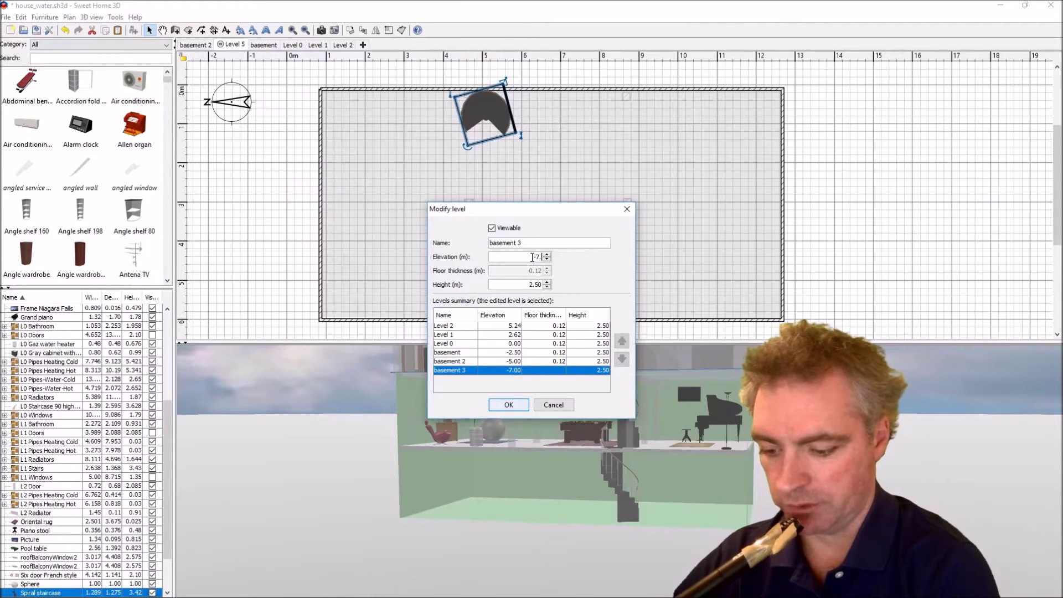
type("50")
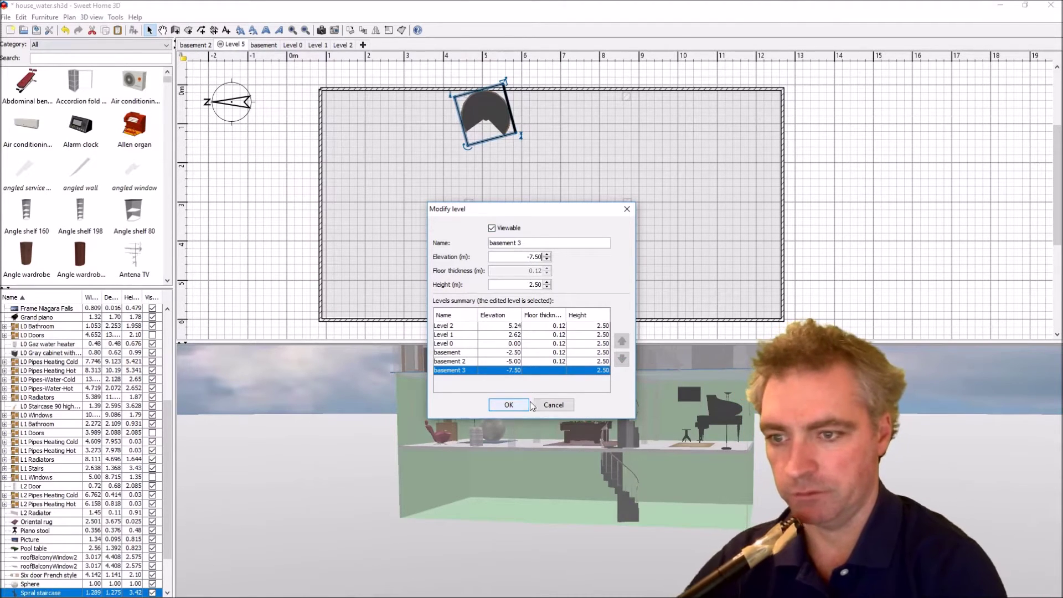
left_click(511, 405)
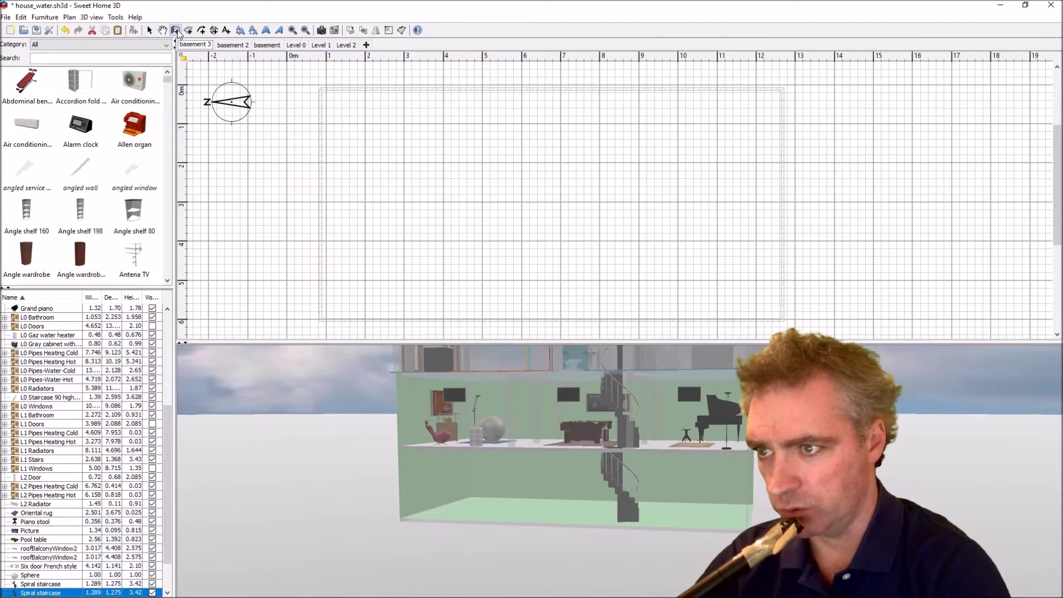
Draw four walls enclosing basement 3 along the same rectangular outline
left_click(321, 89)
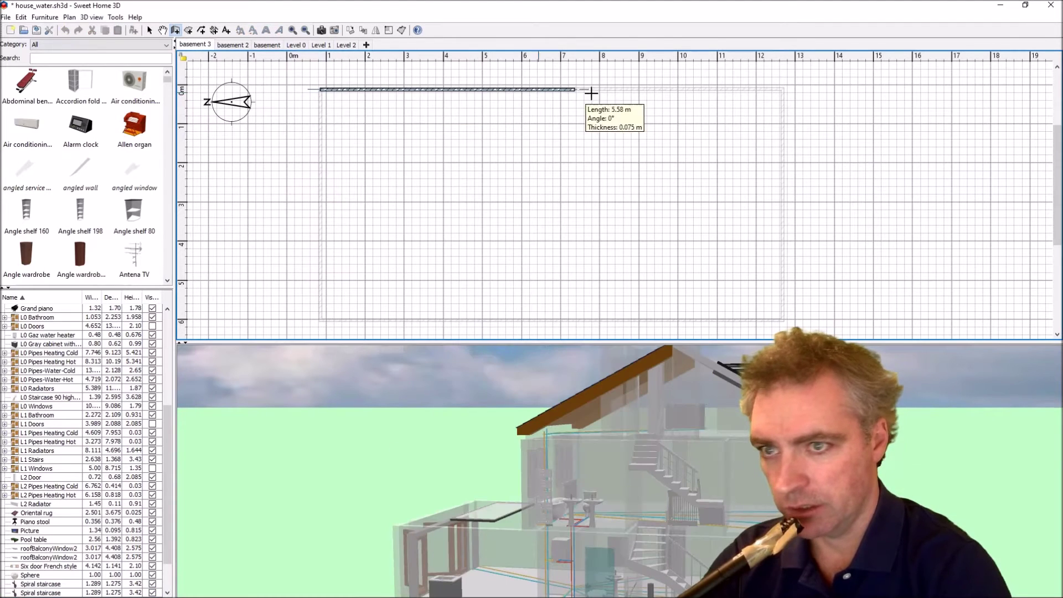
left_click(782, 89)
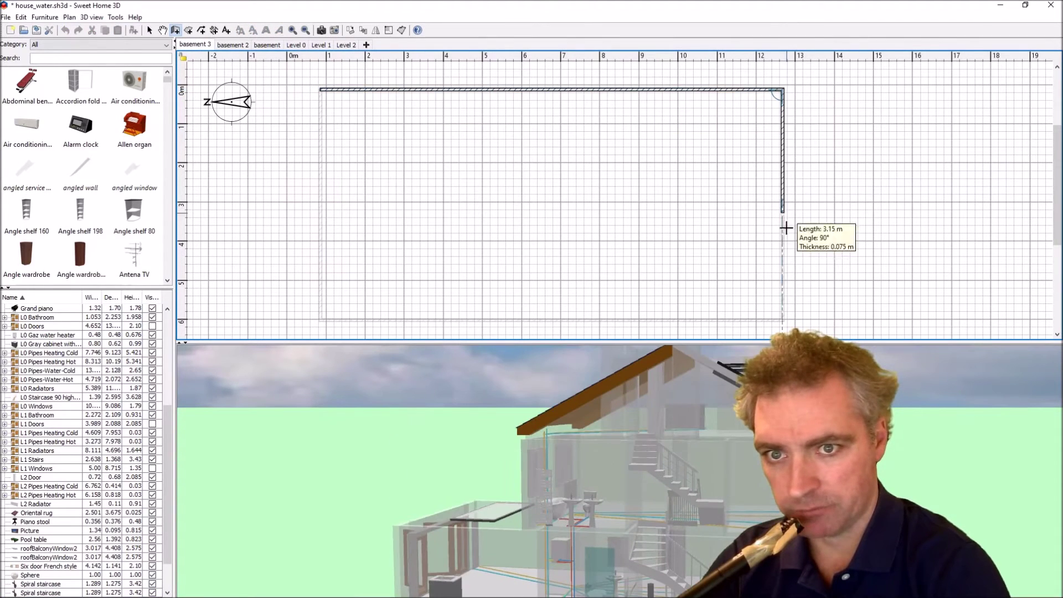
left_click(781, 318)
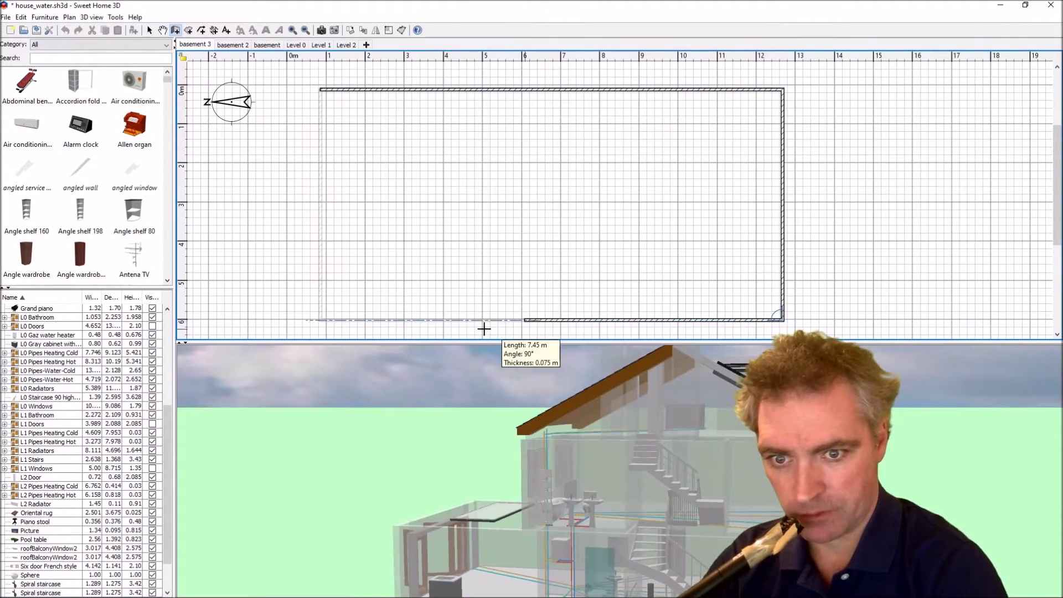
left_click(320, 319)
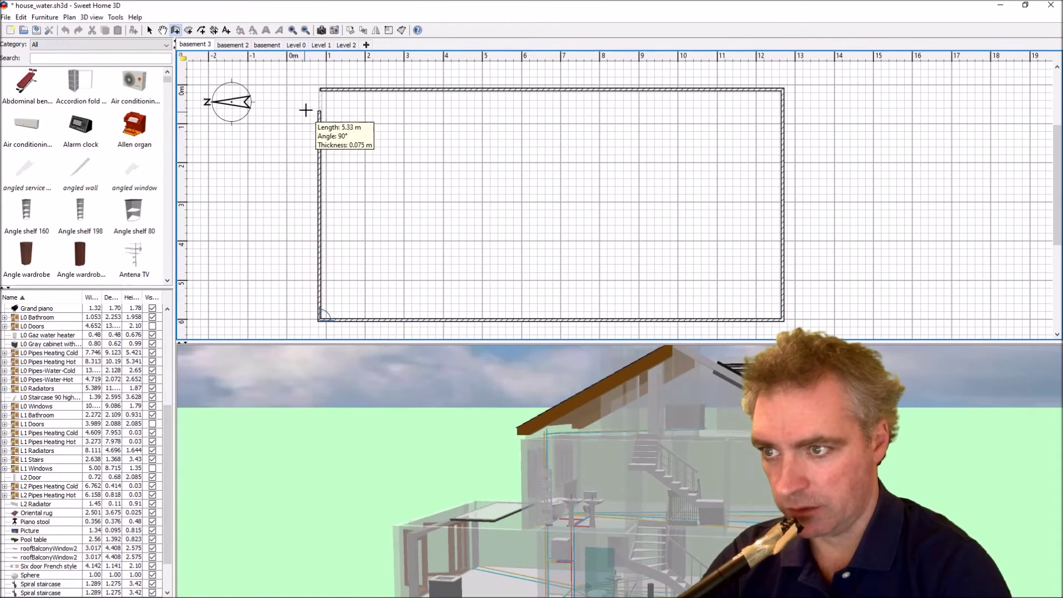
left_click(320, 89)
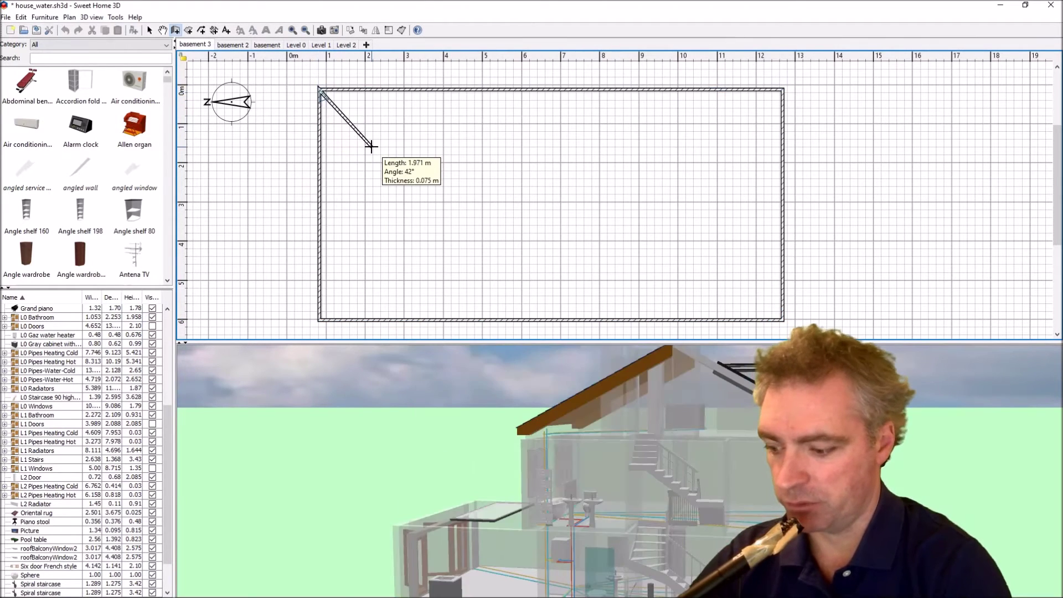
key("Escape")
mouse_move(695, 458)
left_mouse_down()
mouse_move(451, 466)
mouse_move(463, 438)
left_mouse_up()
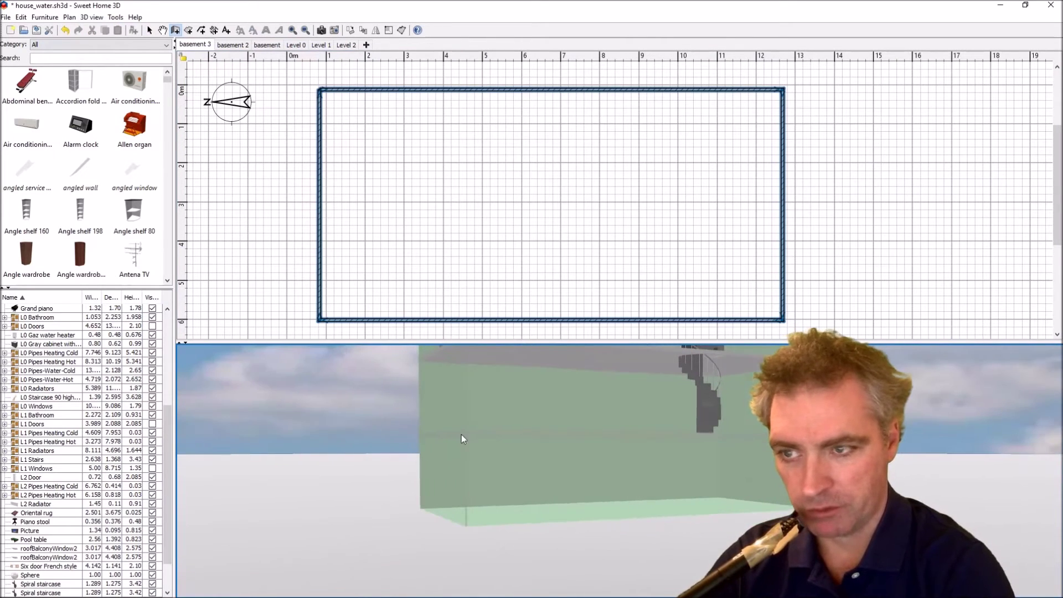
left_click(233, 45)
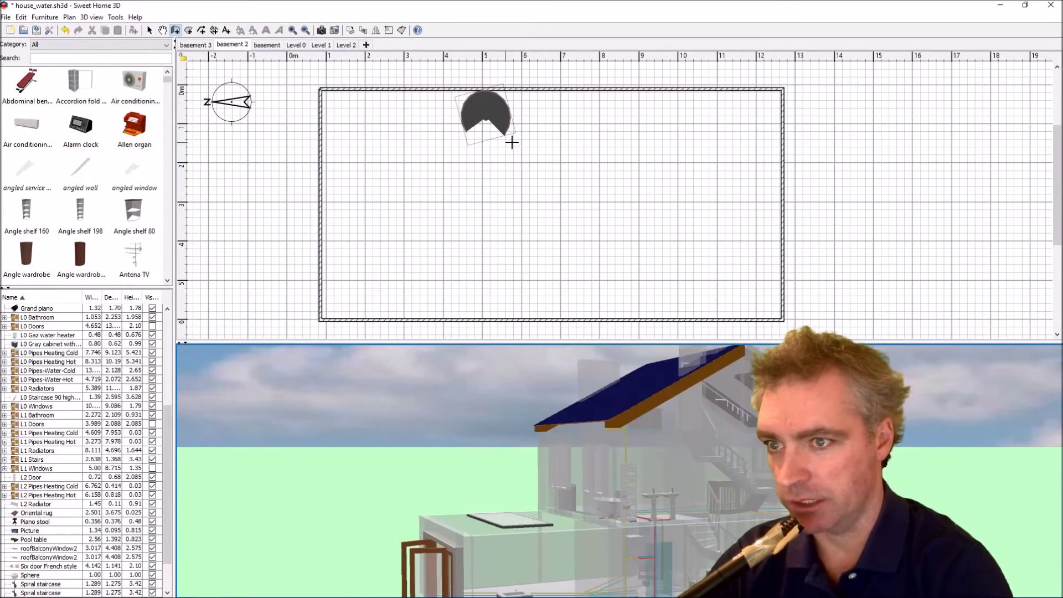
Copy basement 2's spiral staircase onto basement 3 and inspect the descent in 3D
left_click(485, 122)
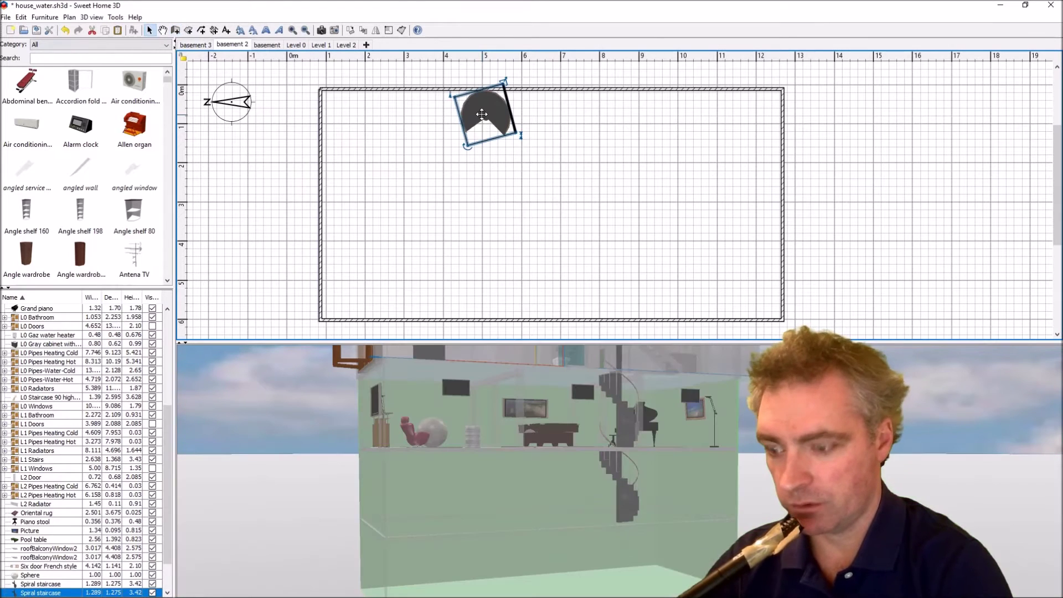
left_click(196, 45)
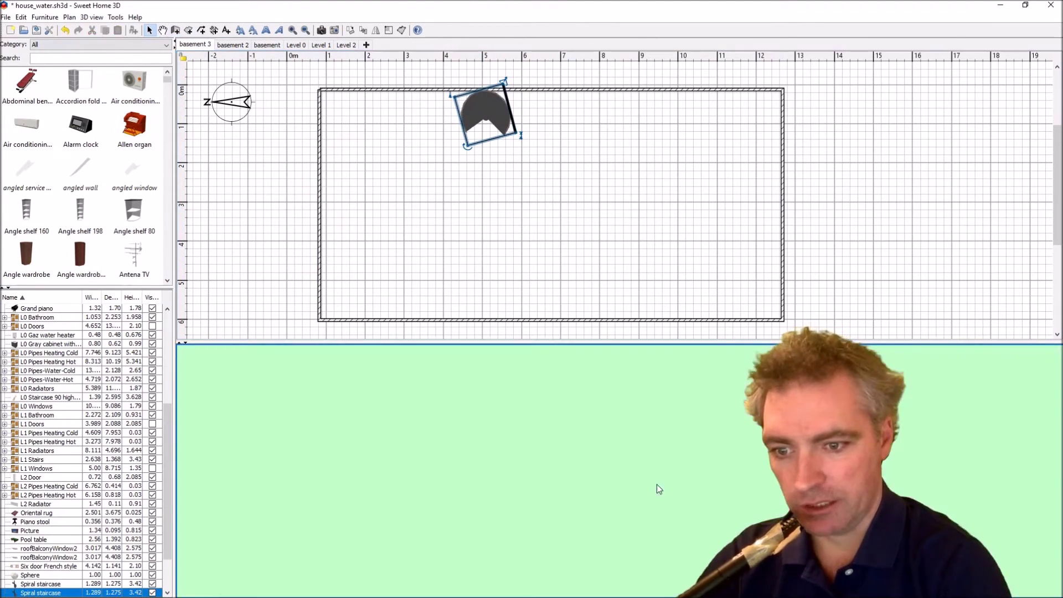
mouse_move(626, 485)
left_mouse_down()
mouse_move(606, 341)
mouse_move(607, 121)
left_mouse_up()
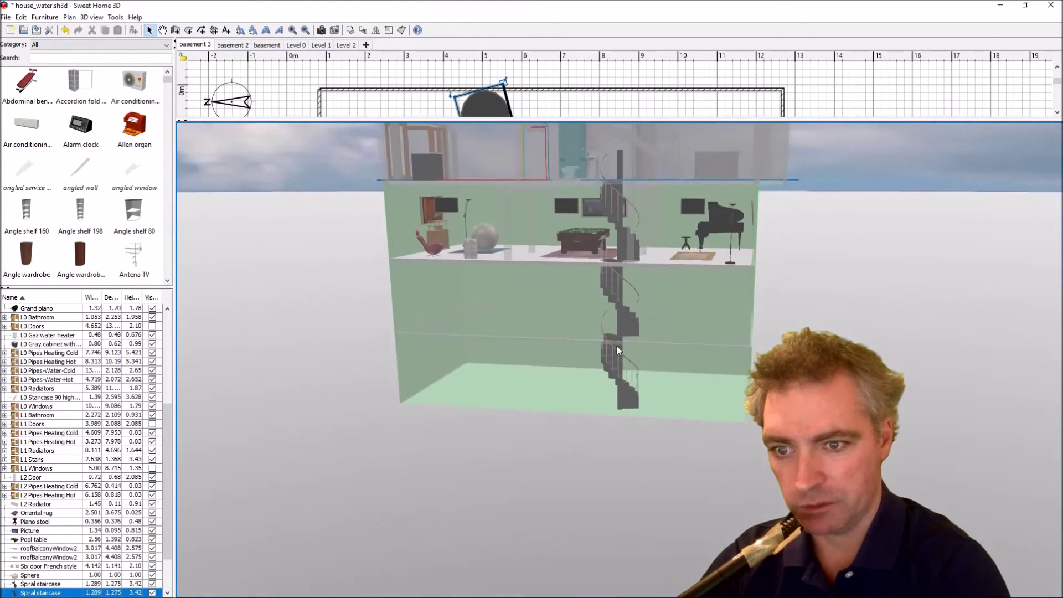
mouse_move(617, 347)
left_mouse_down()
mouse_move(647, 263)
mouse_move(596, 272)
mouse_move(625, 218)
left_mouse_up()
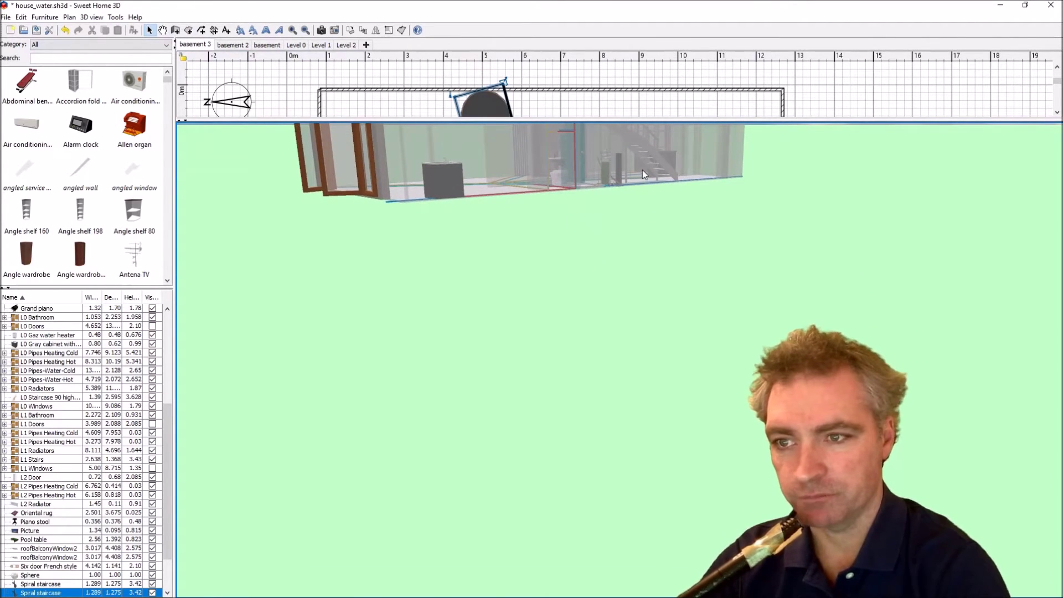
left_click(296, 44)
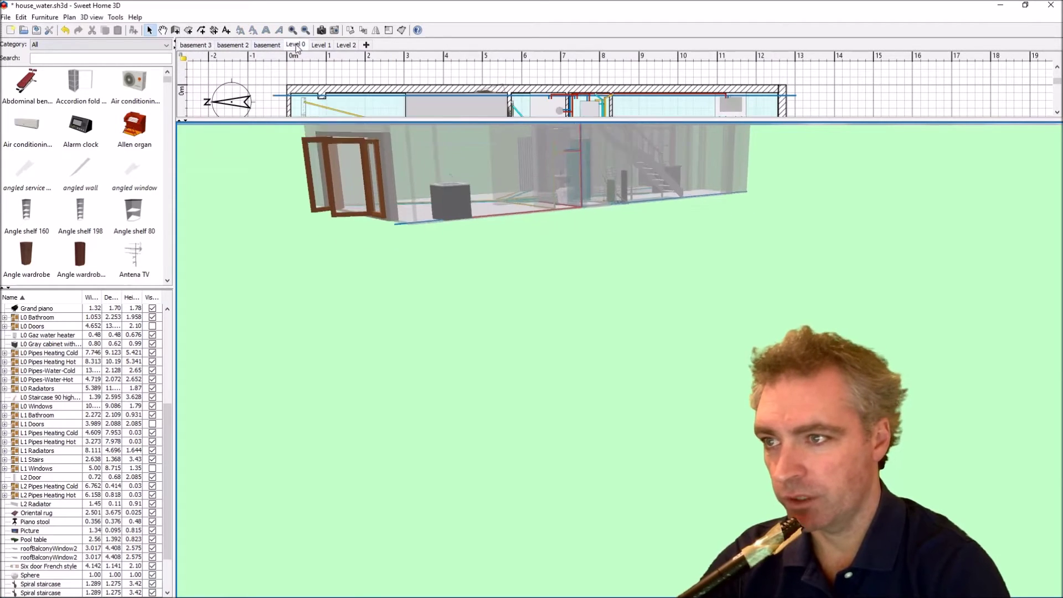
mouse_move(607, 289)
left_mouse_down()
mouse_move(667, 409)
mouse_move(630, 389)
mouse_move(531, 379)
mouse_move(712, 326)
mouse_move(660, 406)
mouse_move(501, 224)
left_mouse_up()
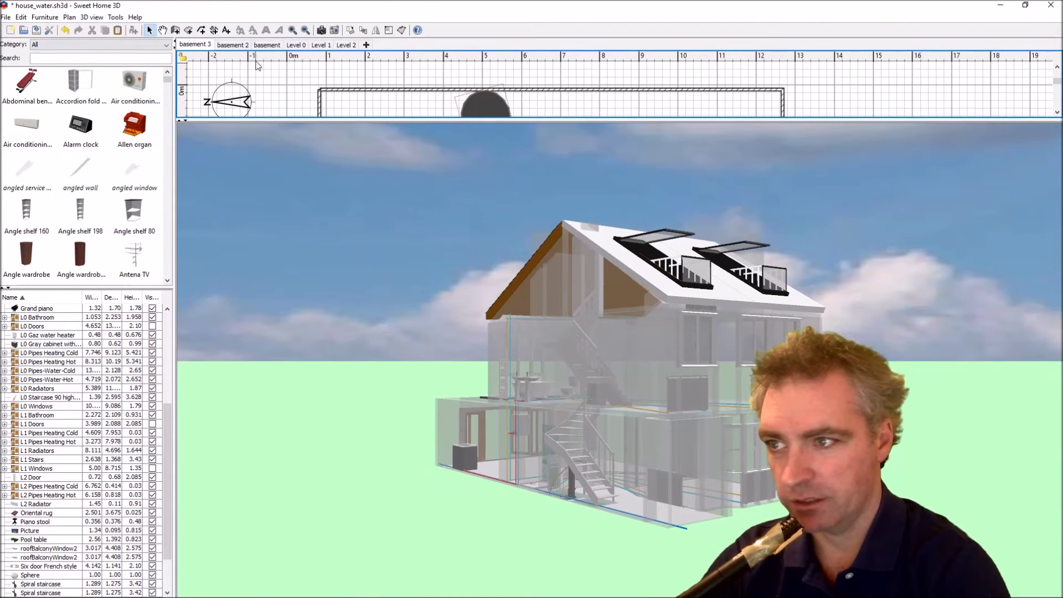
left_click(266, 45)
Return to basement 2 with a taller plan area and begin a room at the top-left corner
left_click(423, 104)
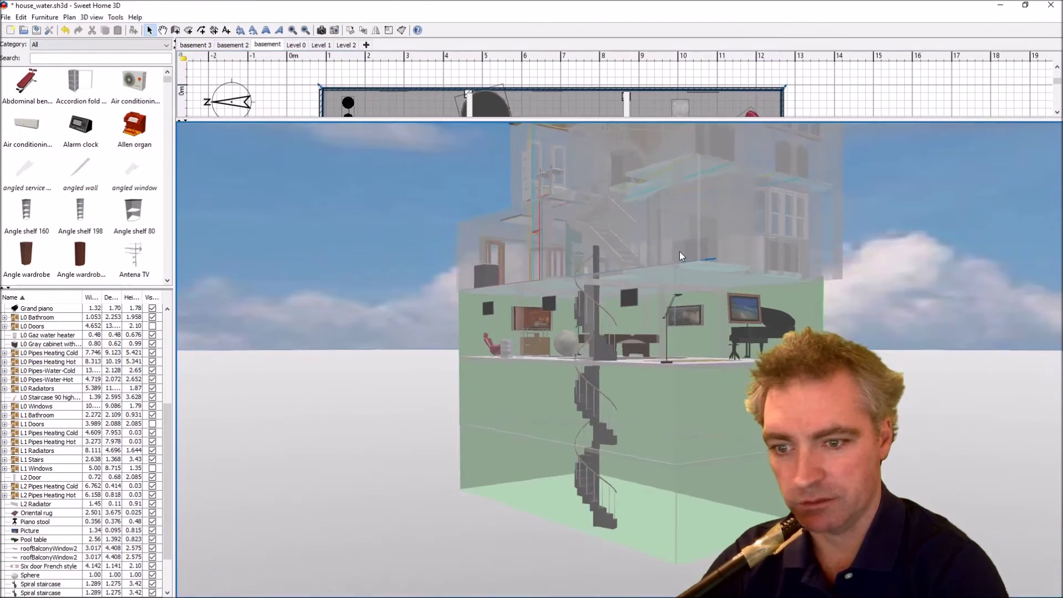
scroll(674, 262, "down", 3)
scroll(673, 262, "up", 3)
scroll(652, 252, "down", 1)
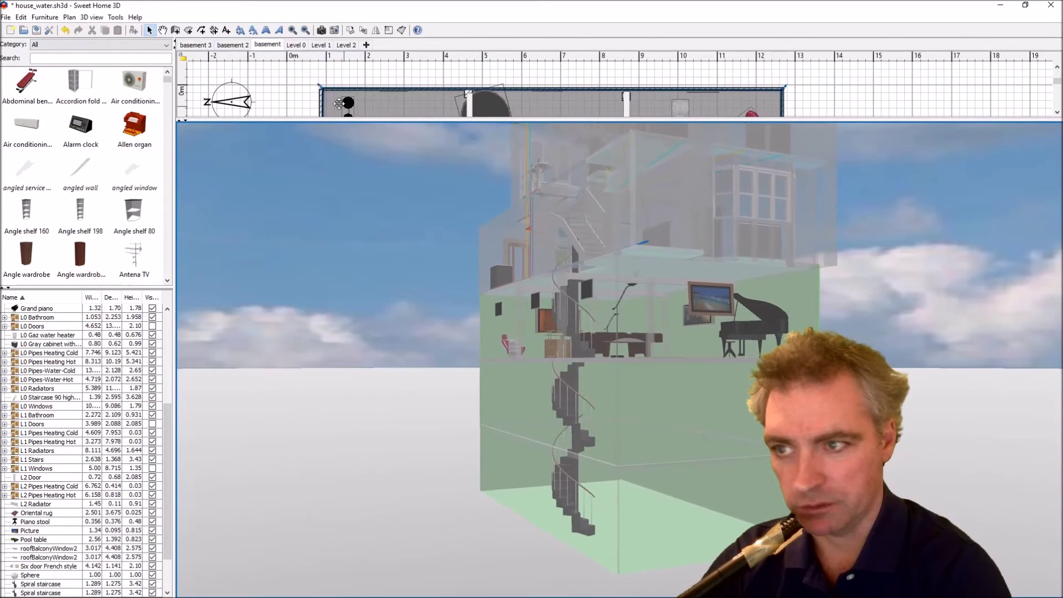
left_click(237, 47)
scroll(531, 210, "up", 5)
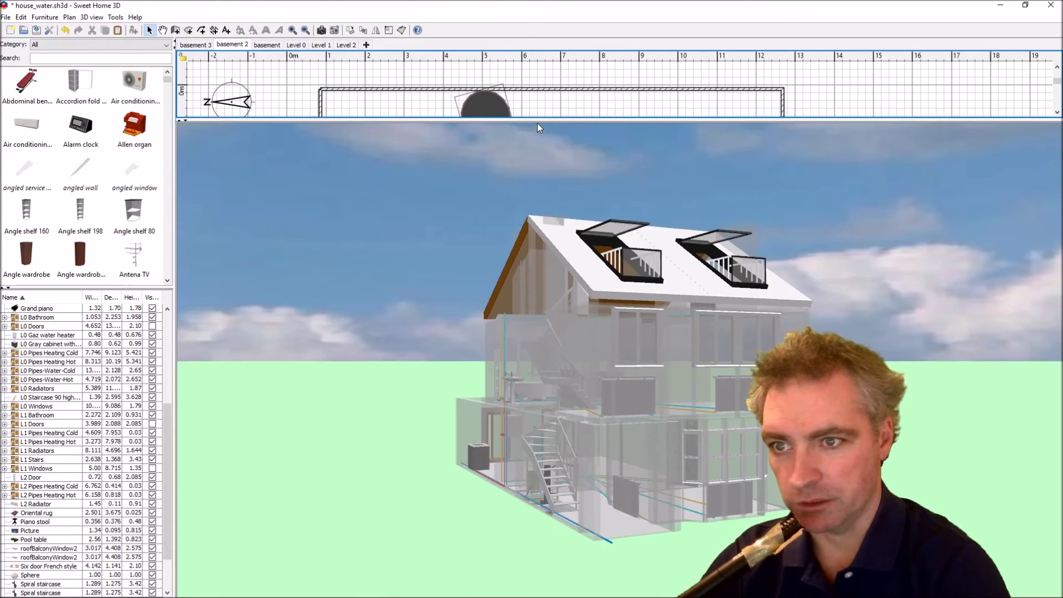
left_click_drag(537, 126, 541, 250)
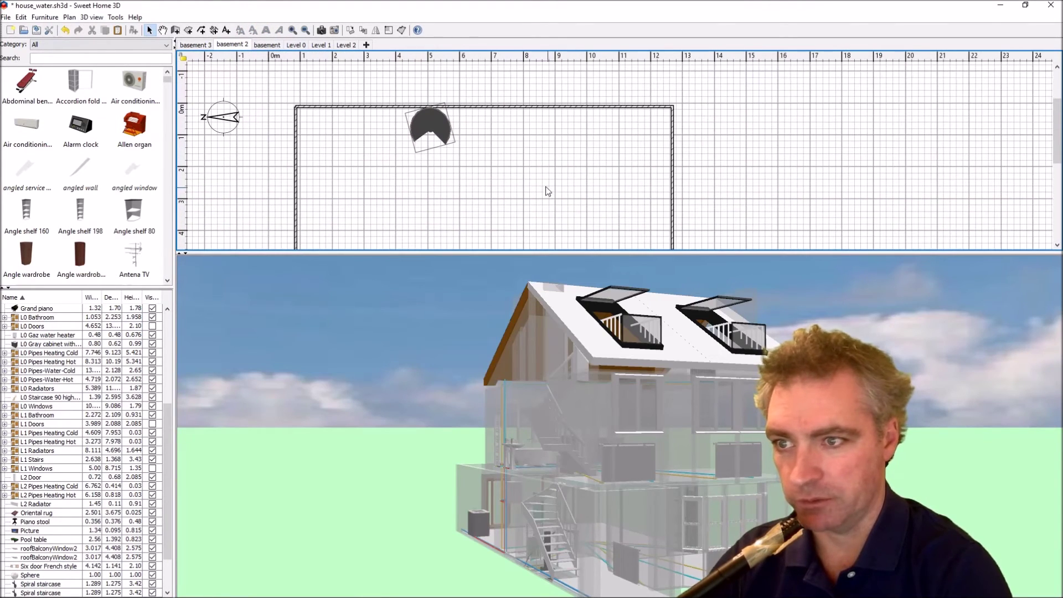
scroll(518, 180, "down", 1, "ctrl")
scroll(689, 222, "down", 3)
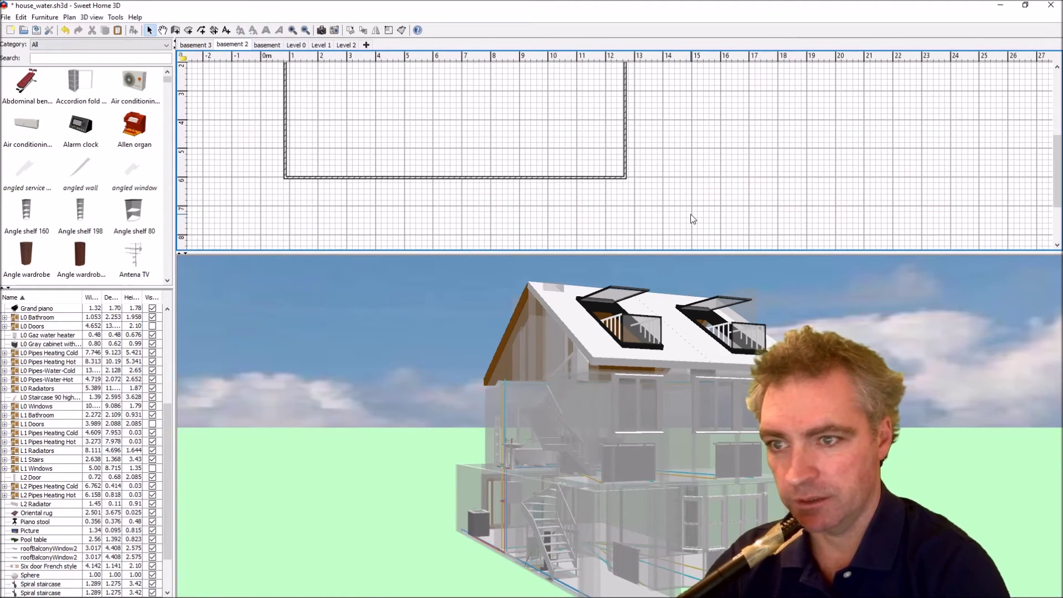
scroll(690, 215, "up", 2)
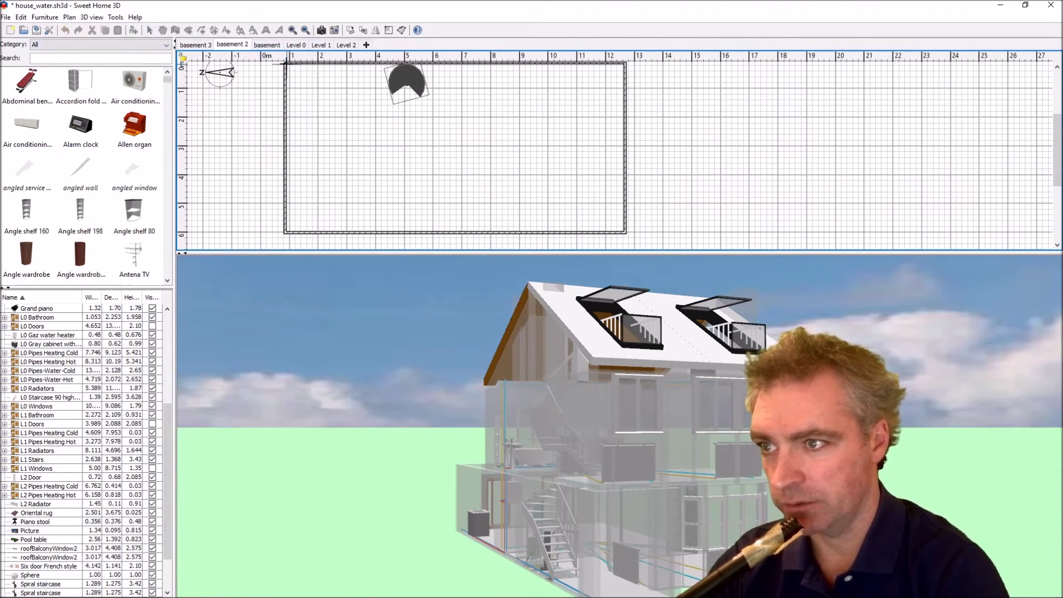
left_click(189, 30)
left_click(285, 63)
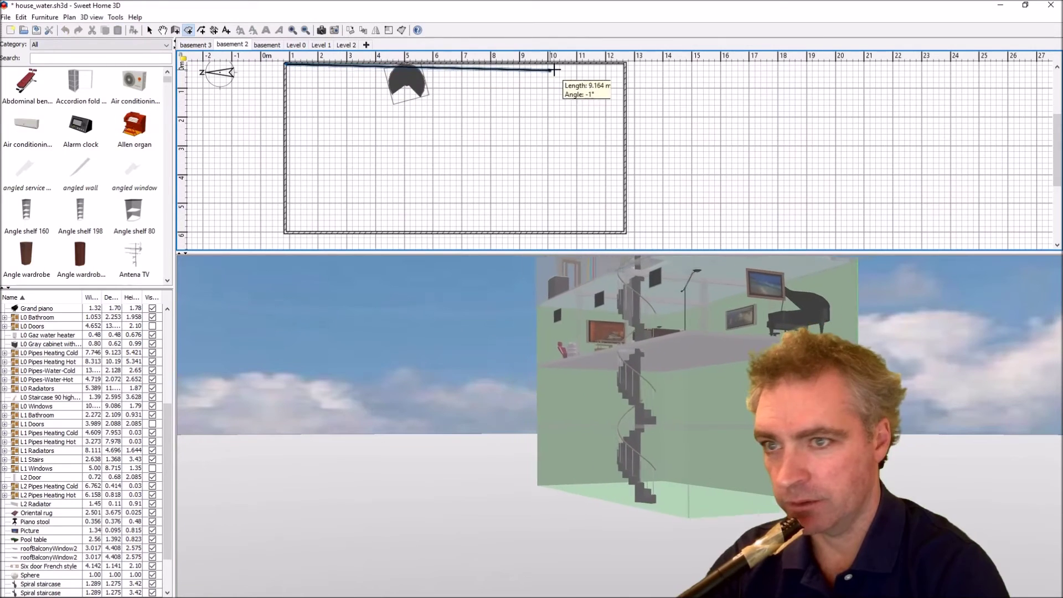
Complete the 69.1 m² floor filling basement 2's walled rectangle, then move to basement 3
left_click(626, 64)
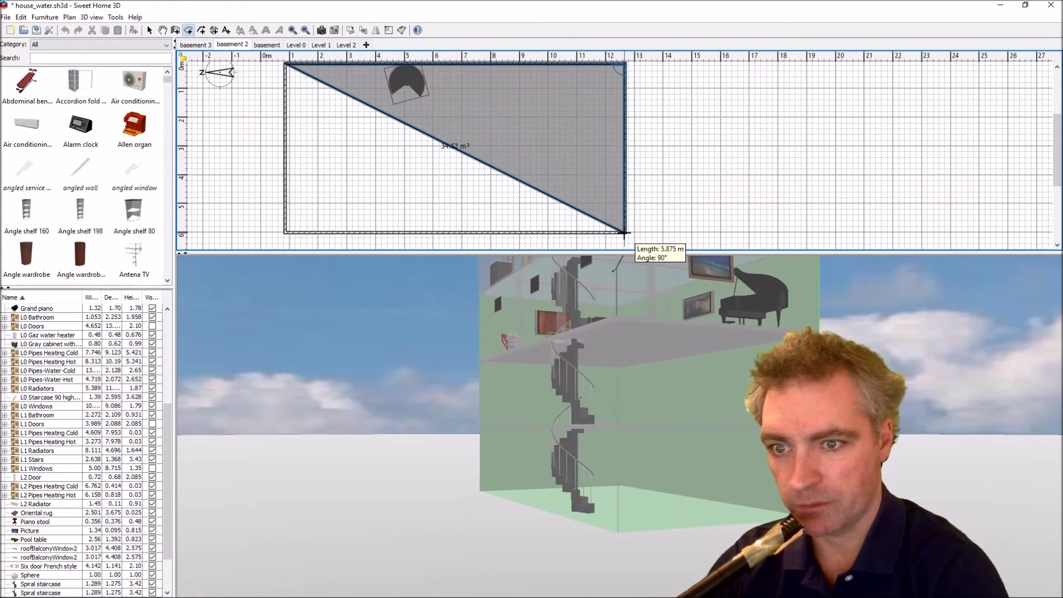
left_click(625, 233)
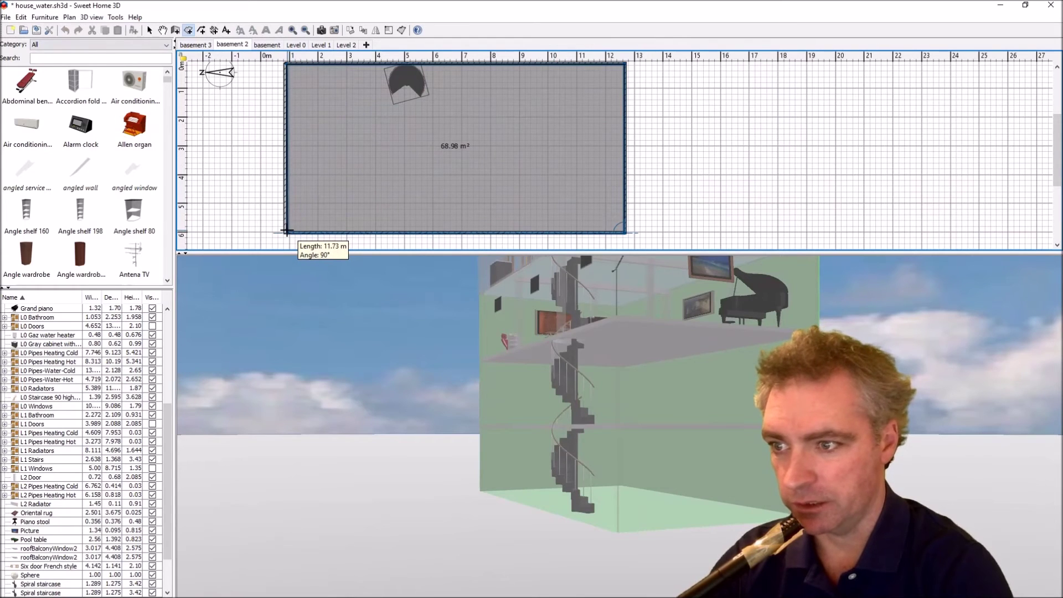
left_click(285, 232)
key("Escape")
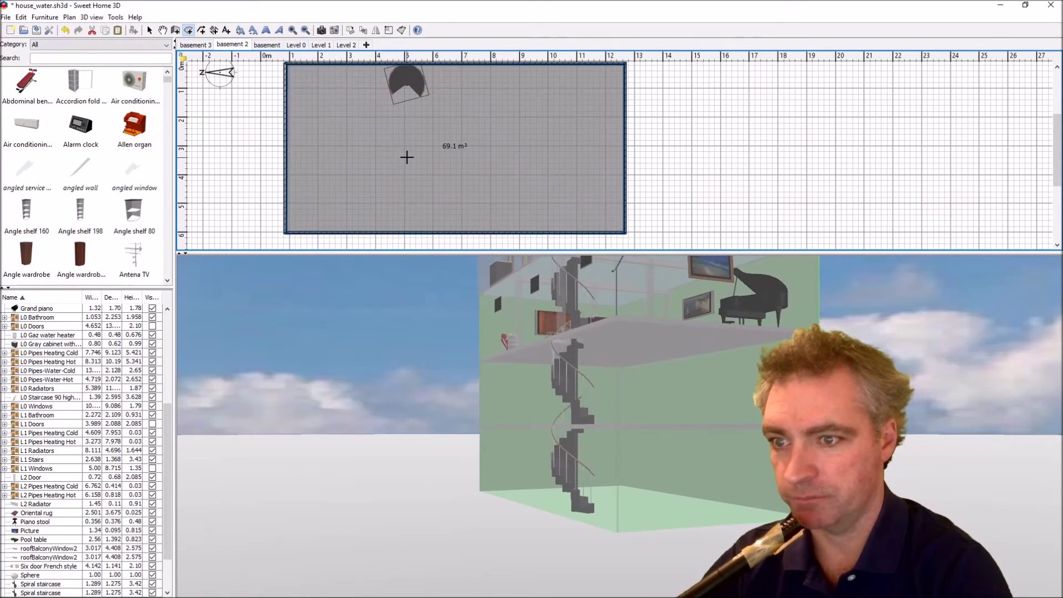
left_click_drag(582, 415, 613, 425)
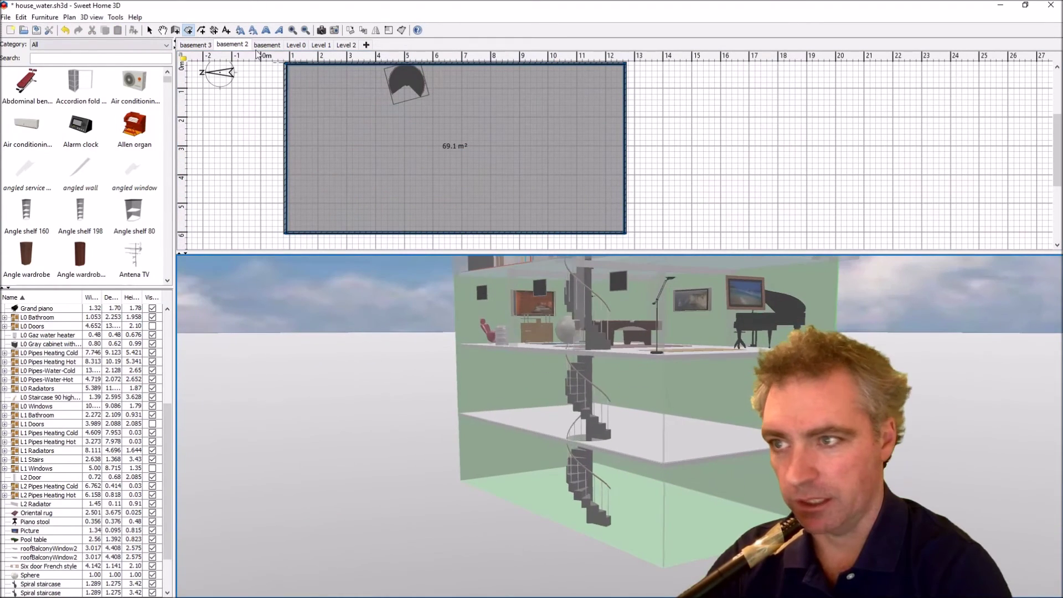
left_click(196, 44)
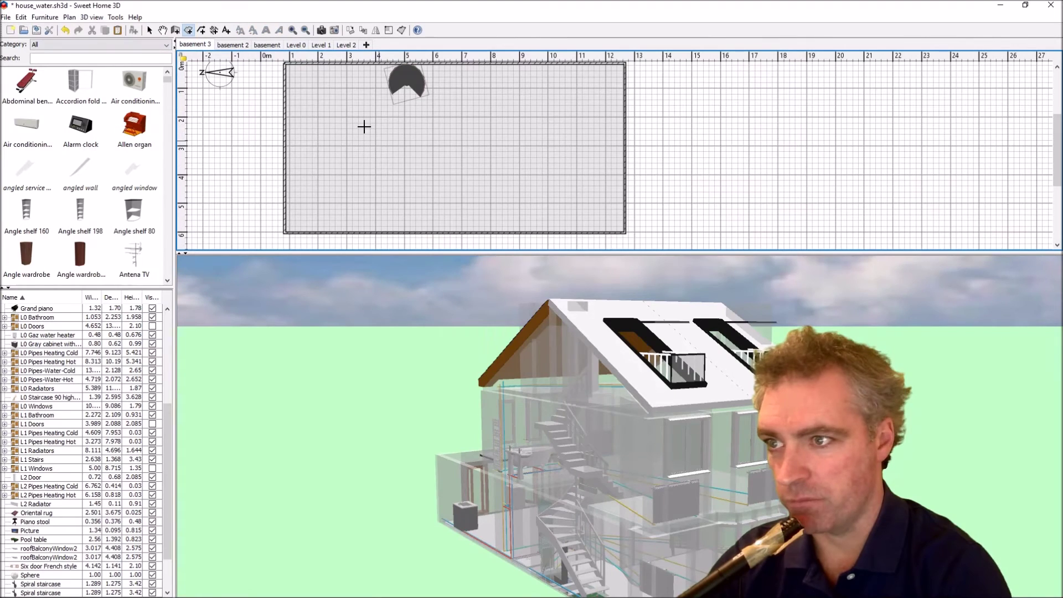
Draw a 69.1 m² floor room filling basement 3's walled rectangle and check it in 3D
left_click(285, 64)
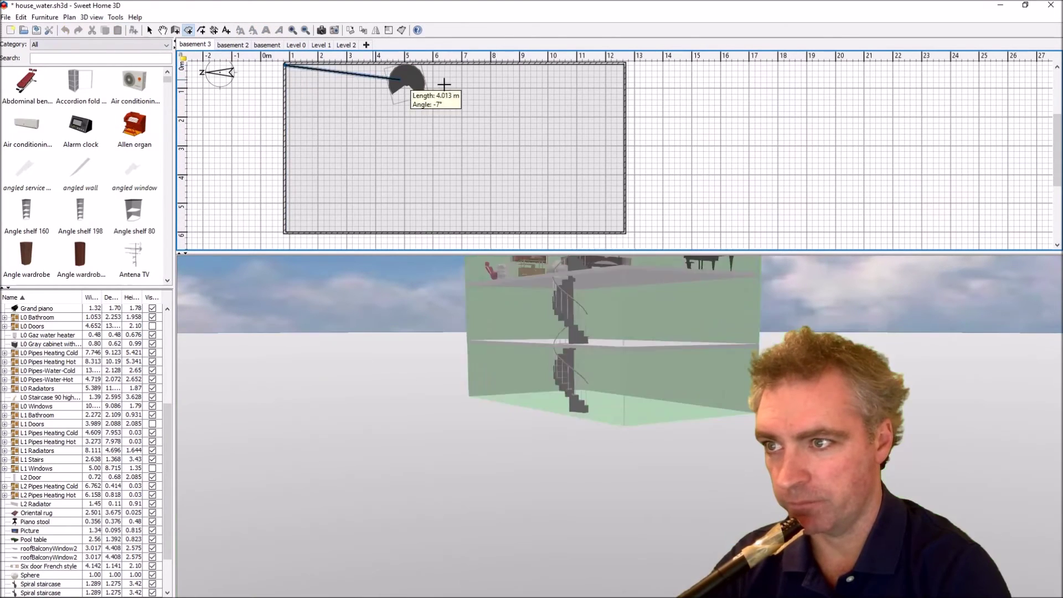
left_click(626, 64)
left_click(625, 233)
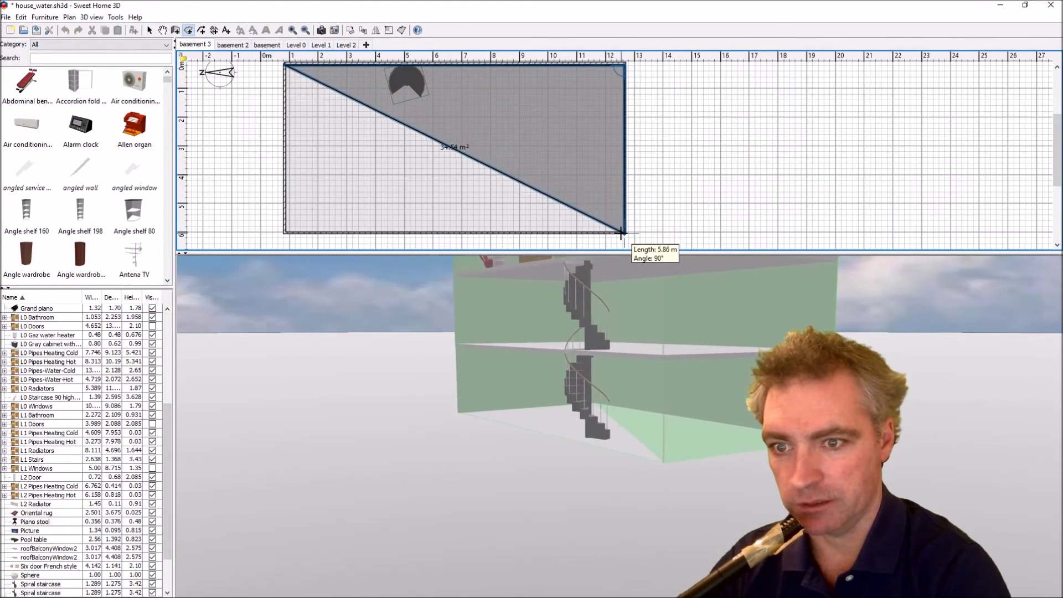
left_click(285, 233)
key("Escape")
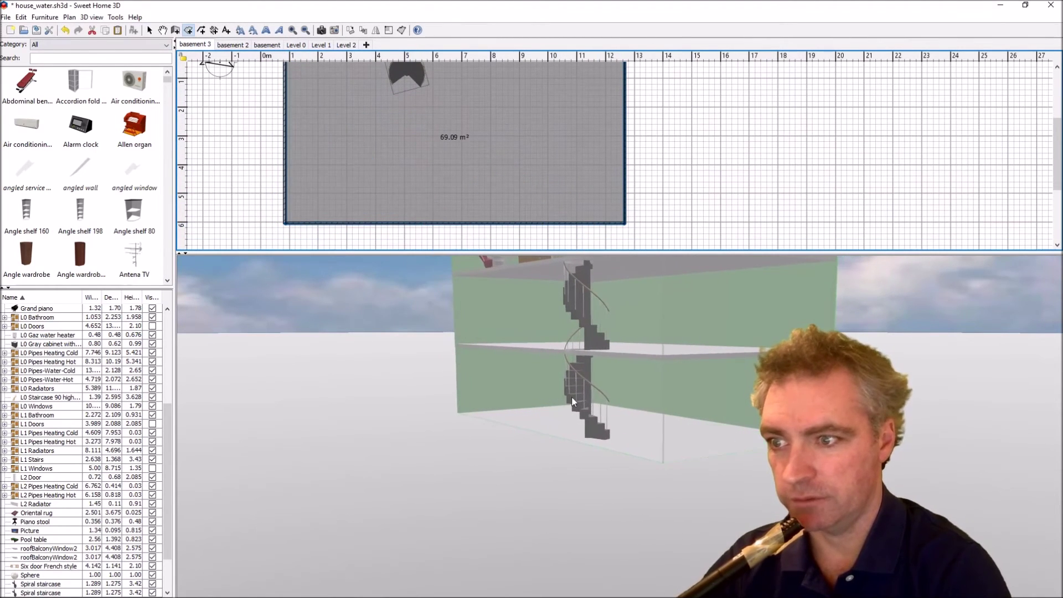
mouse_move(597, 427)
left_mouse_down()
mouse_move(675, 379)
mouse_move(654, 351)
left_mouse_up()
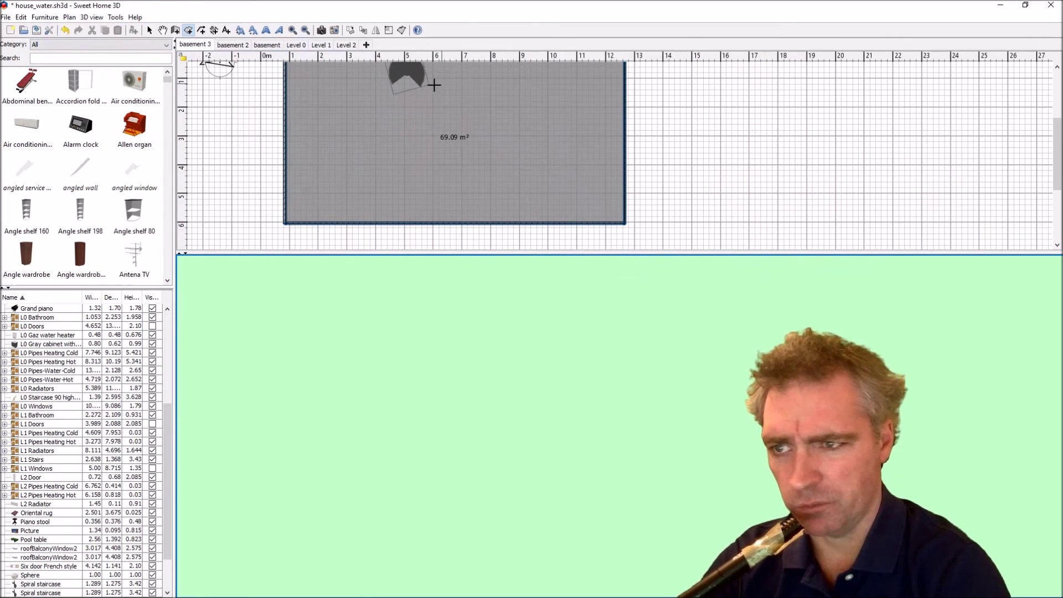
Go down to basement 2 and enlarge the 3D view to a frontal angle on the house
left_click(266, 43)
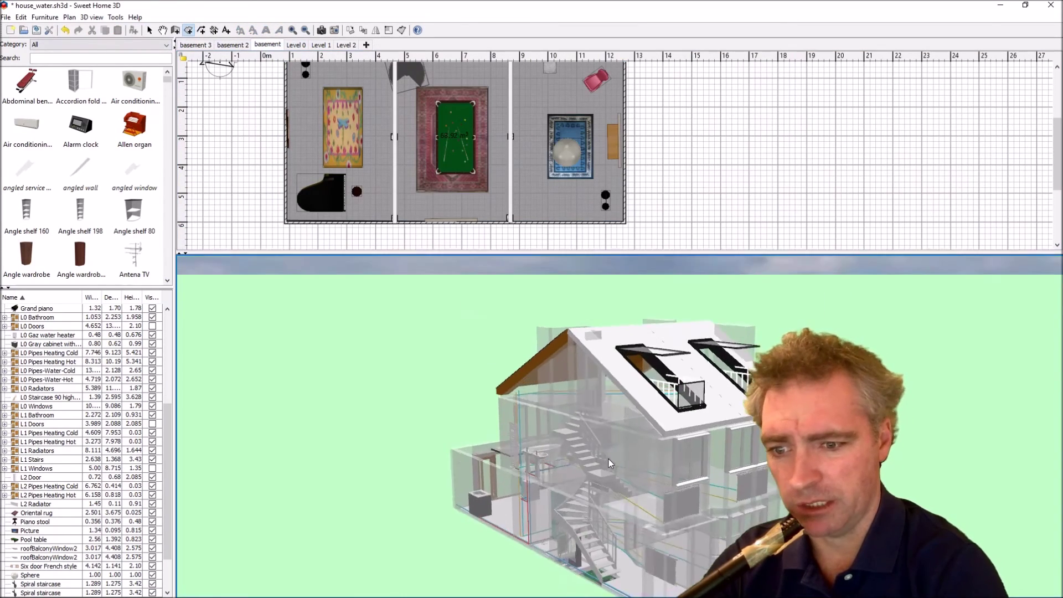
left_click(233, 44)
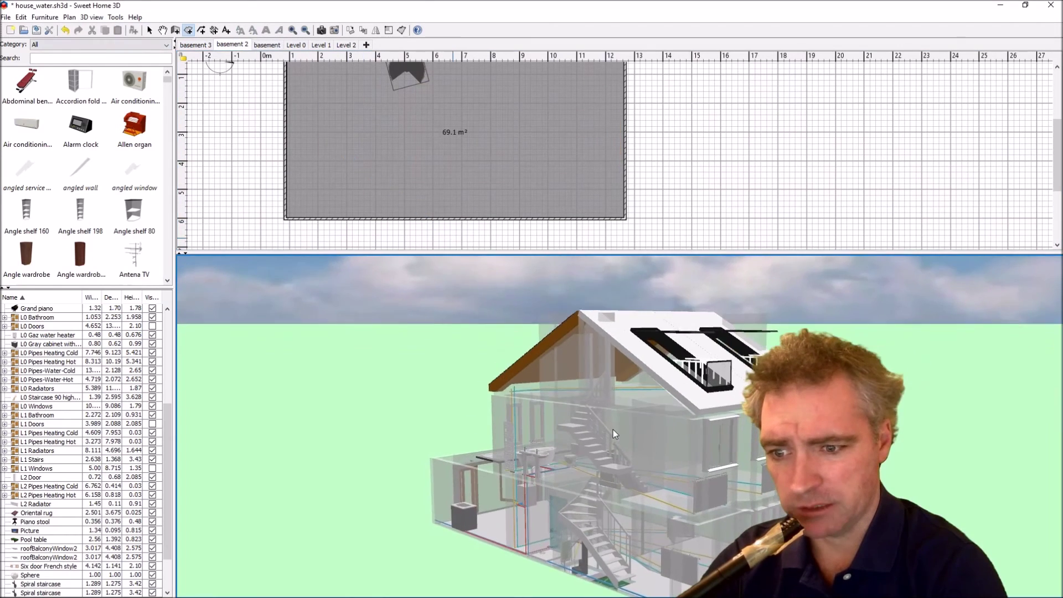
left_click_drag(613, 430, 611, 345)
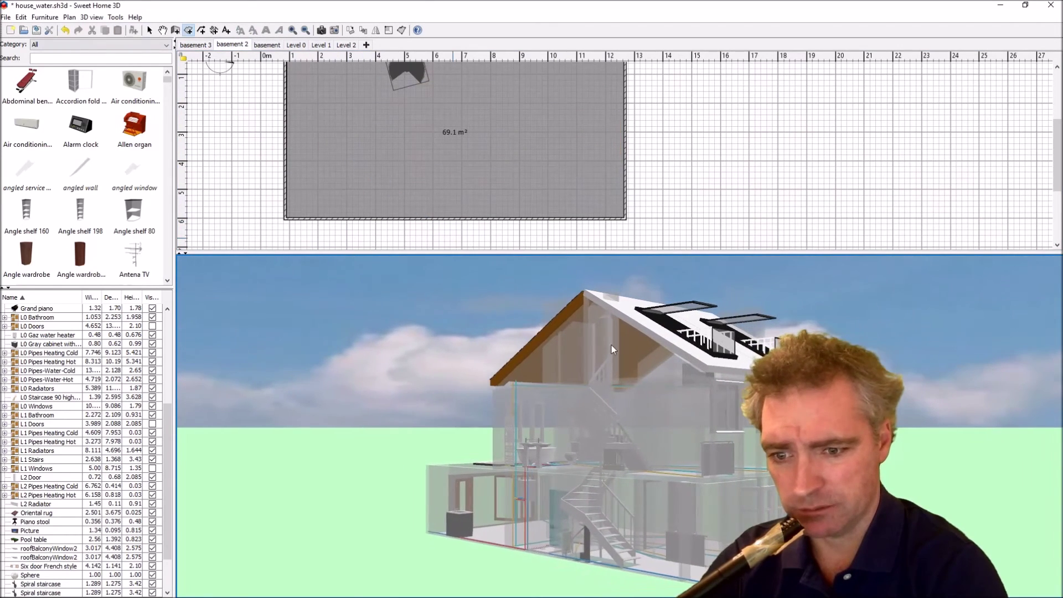
left_click_drag(598, 253, 537, 163)
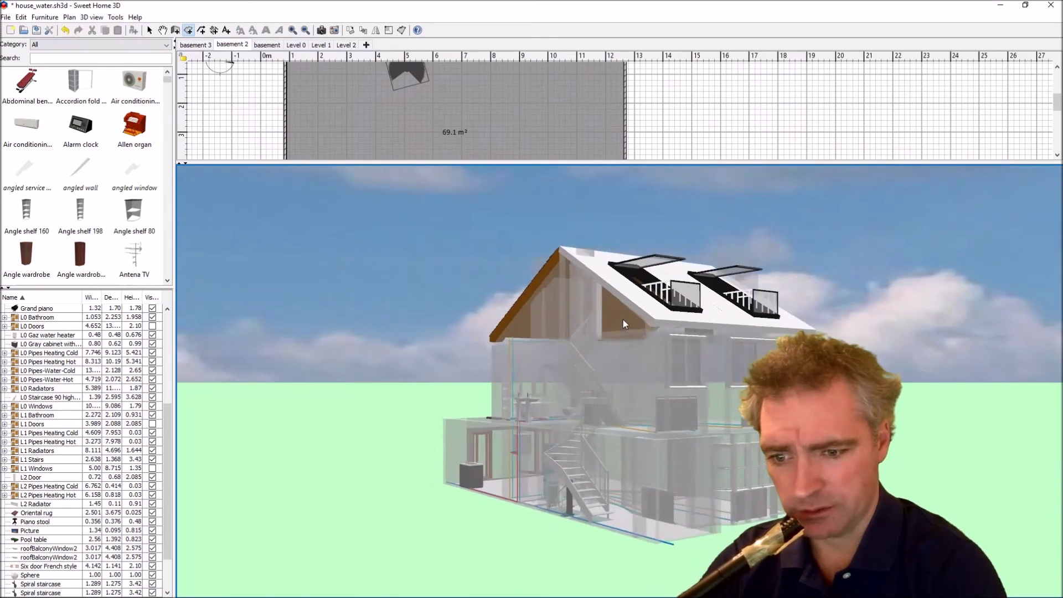
left_click_drag(646, 435, 623, 319)
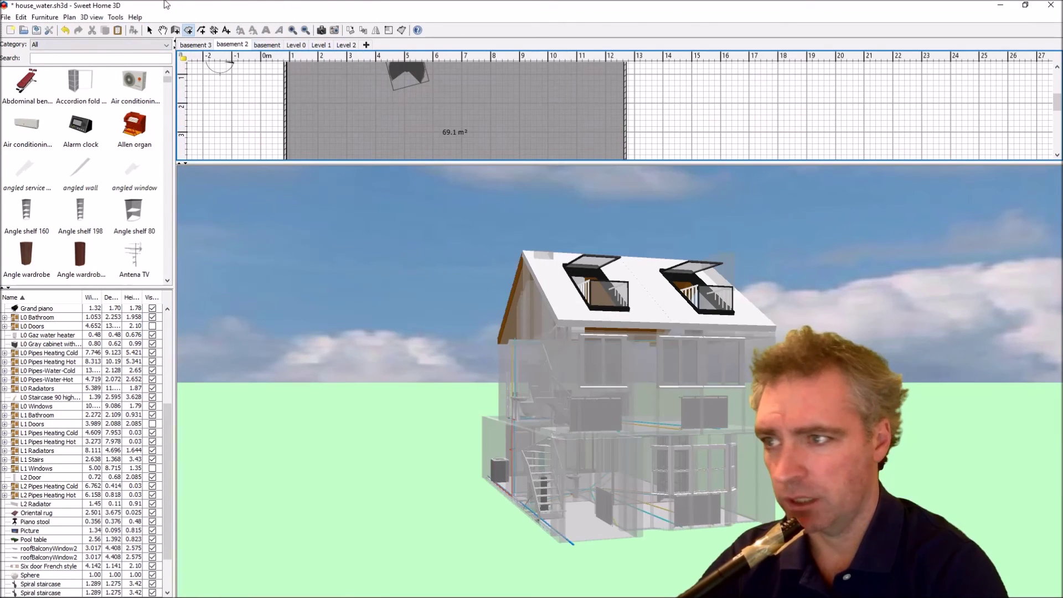
Enter Virtual visit mode and walk the visitor through the basement levels
left_click(150, 30)
key("ctrl+shift+v")
left_click(600, 305)
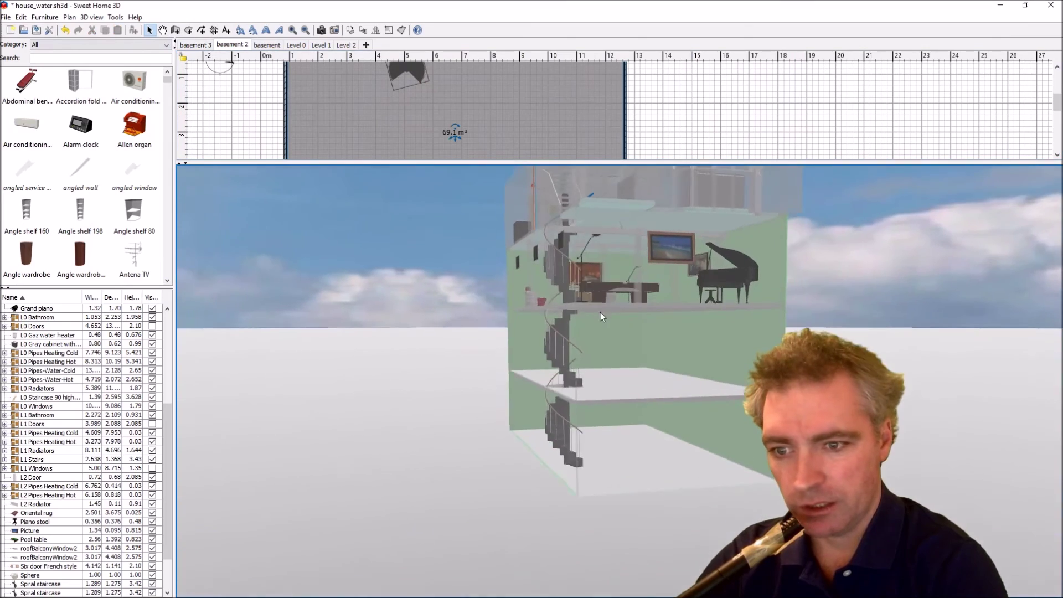
mouse_move(601, 312)
left_mouse_down()
mouse_move(494, 332)
mouse_move(544, 314)
mouse_move(720, 307)
mouse_move(736, 337)
mouse_move(730, 314)
mouse_move(655, 295)
mouse_move(662, 229)
mouse_move(659, 280)
mouse_move(643, 309)
mouse_move(549, 235)
mouse_move(670, 262)
left_mouse_up()
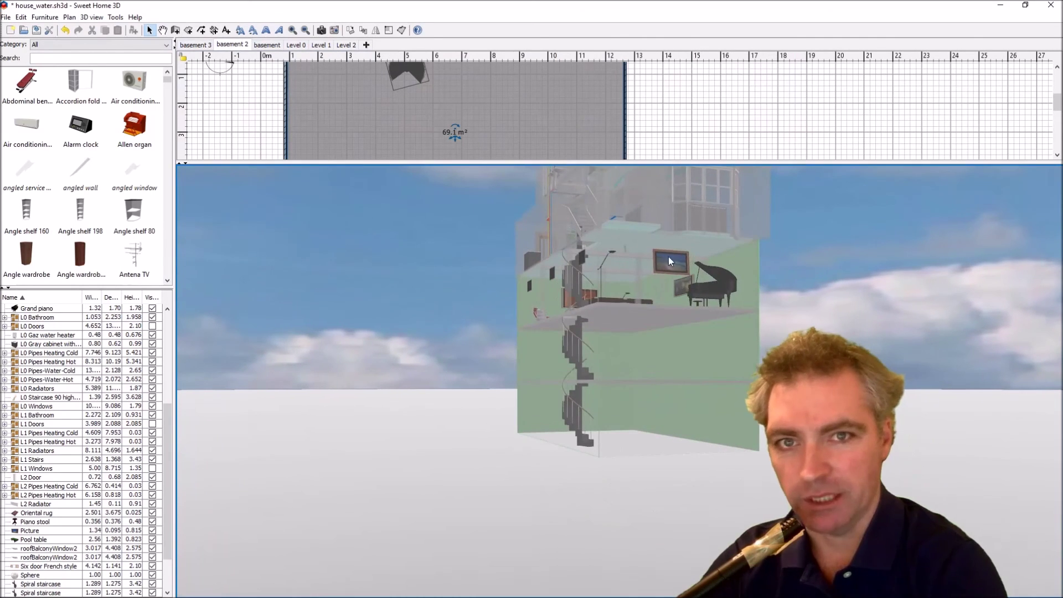